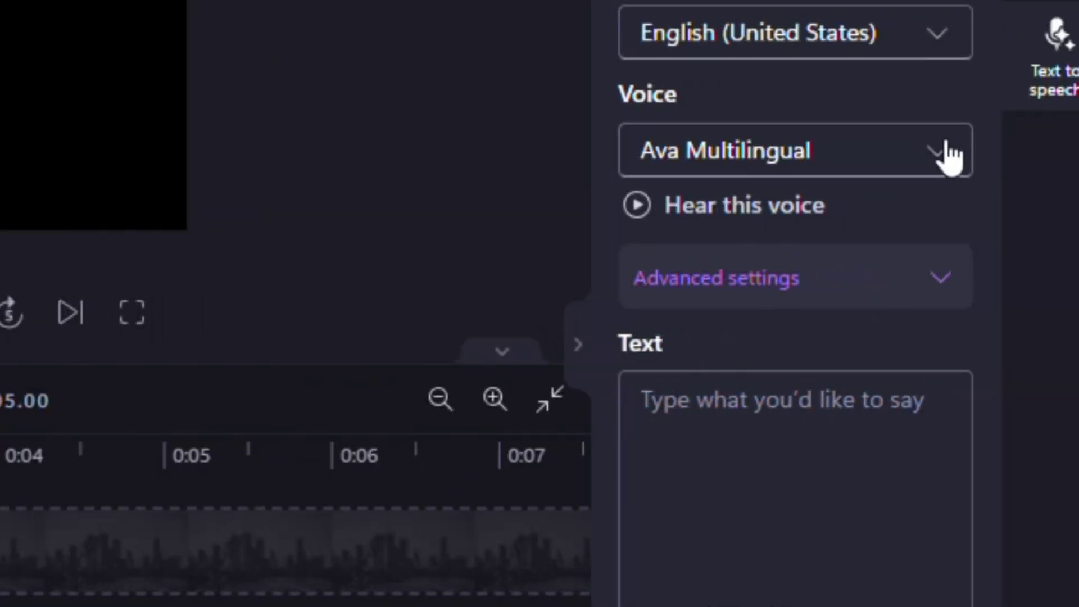
# Step: Choose the Thalita Multilingual voice for the ancient Egypt text-to-speech narration and set its vocal pitch to Low
pyautogui.click(950, 157)
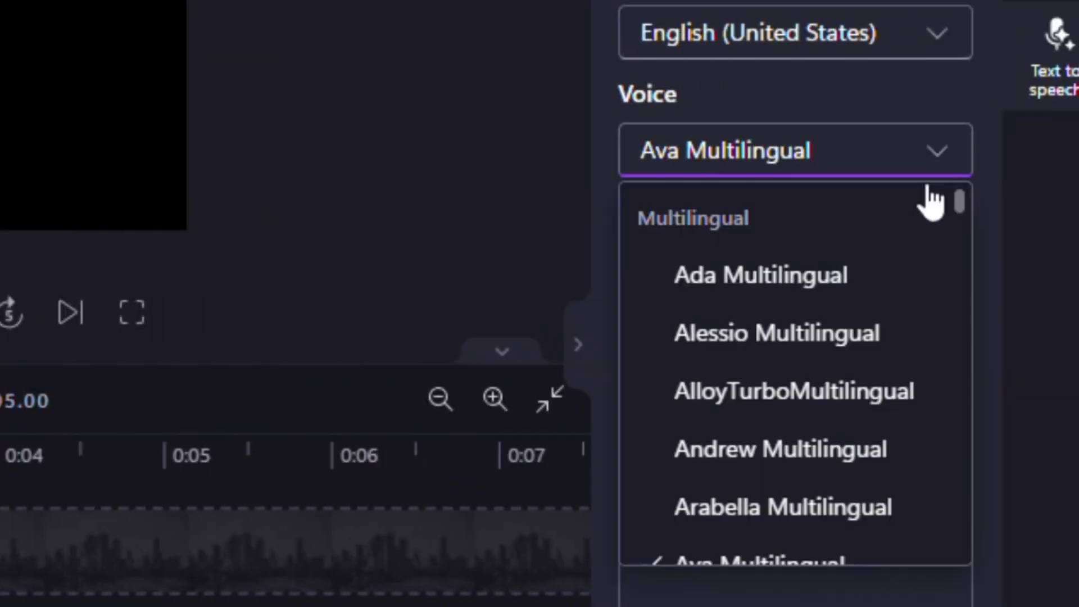
pyautogui.scroll(-10, 916, 506)
pyautogui.click(909, 527)
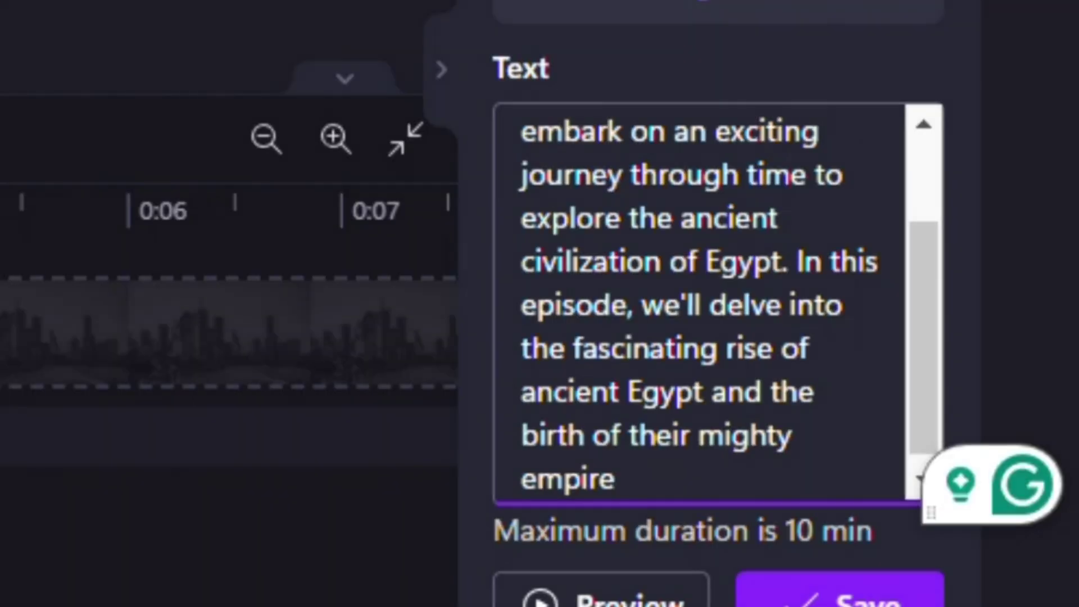
pyautogui.click(754, 530)
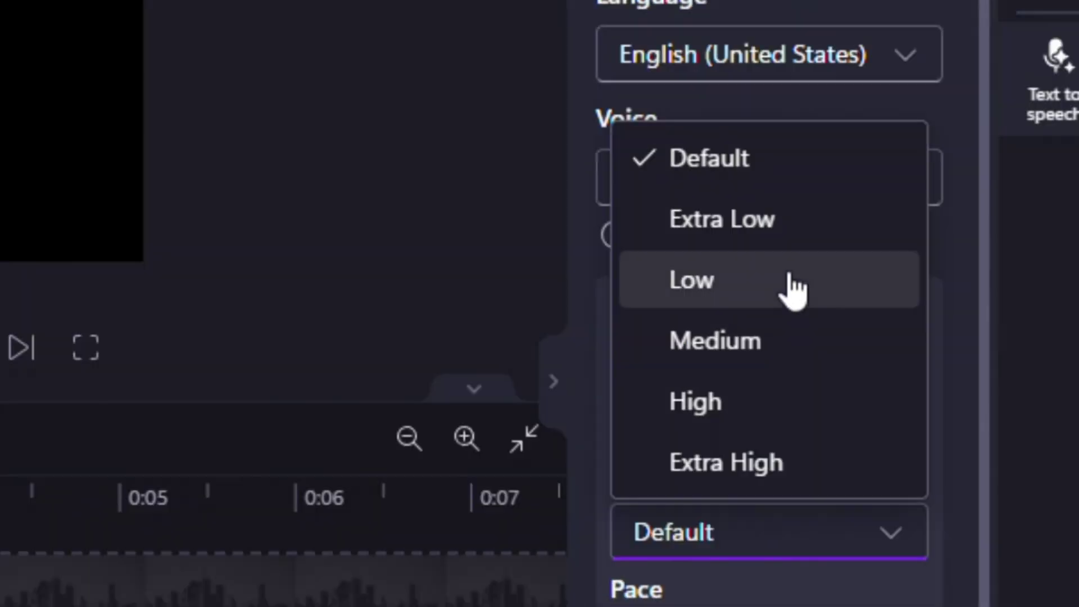
pyautogui.click(785, 281)
pyautogui.click(354, 344)
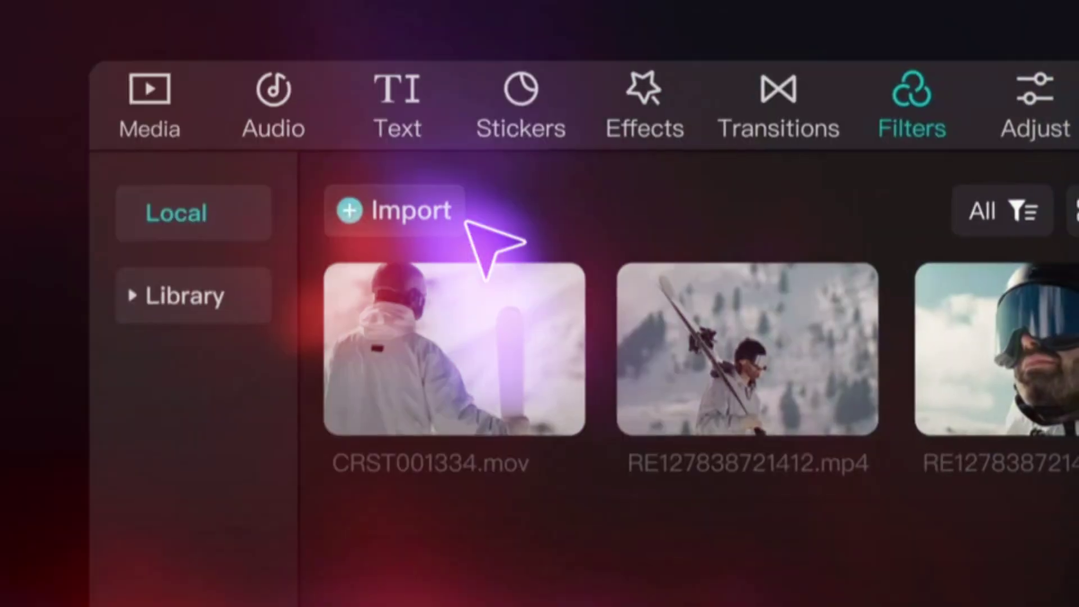
pyautogui.click(641, 121)
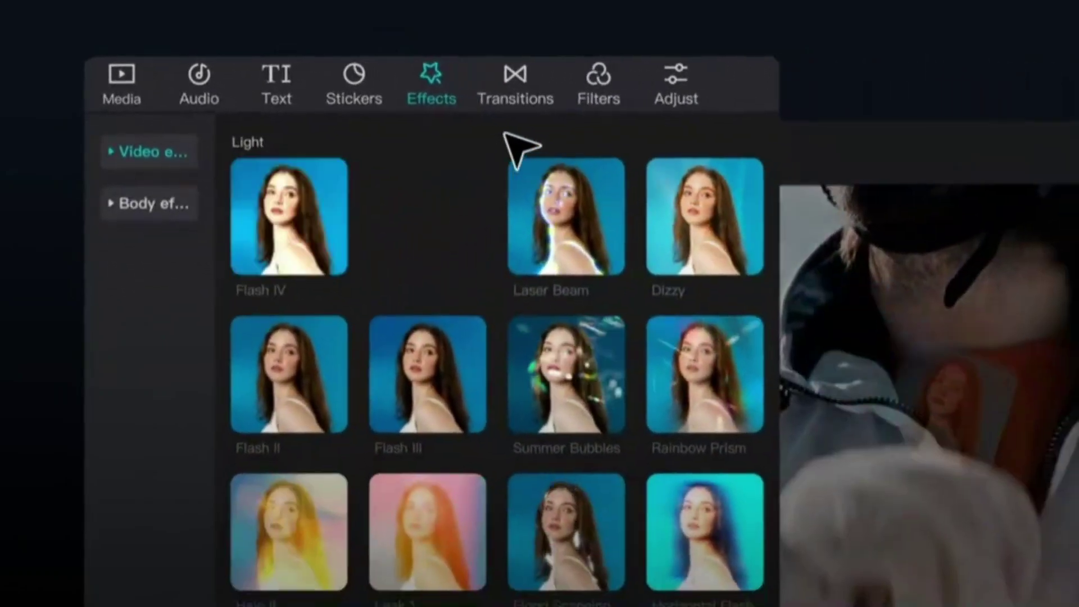
pyautogui.click(687, 99)
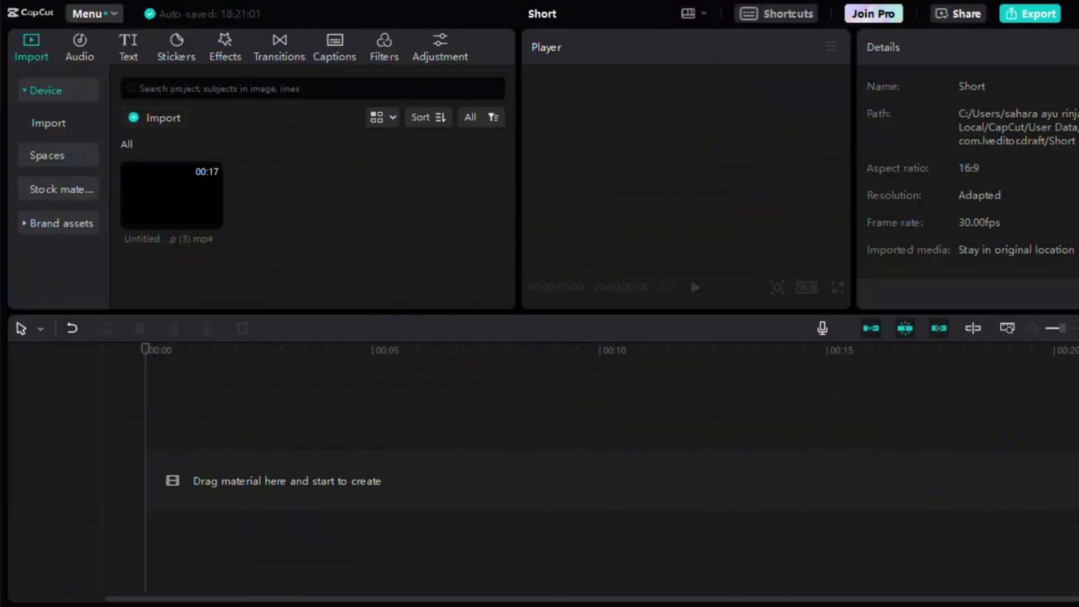
# Step: In CapCut, place the imported Clipchamp video on the timeline and reduce it to its extracted audio track
pyautogui.moveTo(171, 195); pyautogui.dragTo(395, 465)
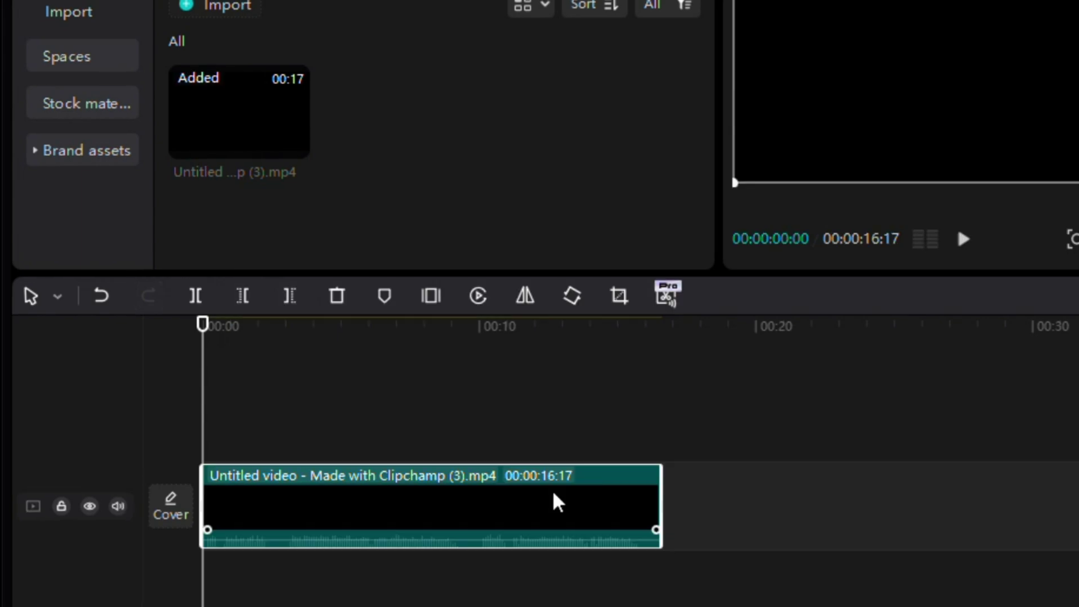
pyautogui.rightClick(552, 490)
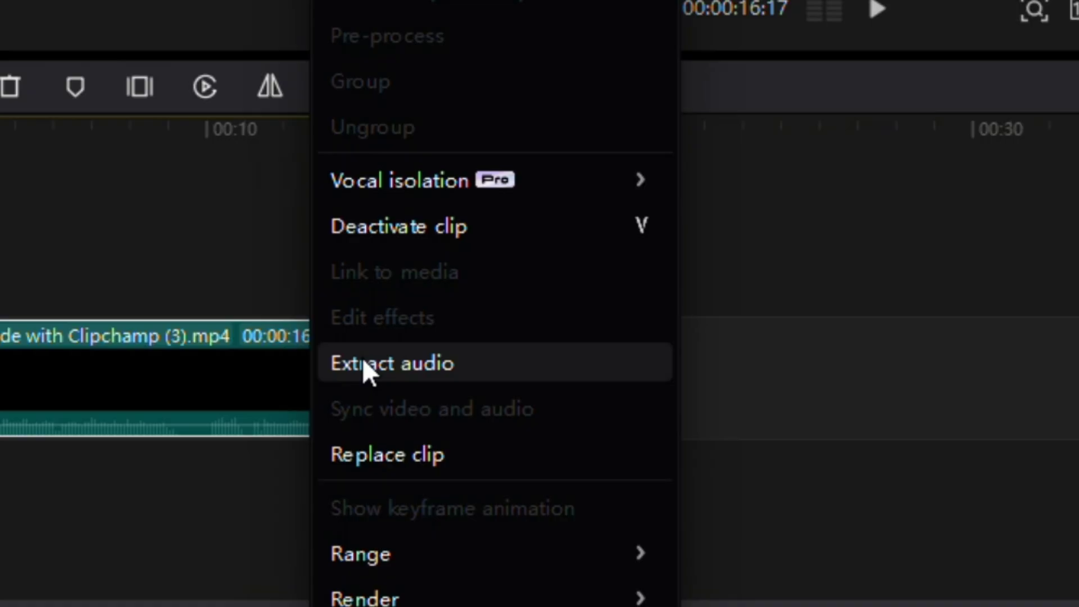
pyautogui.click(586, 500)
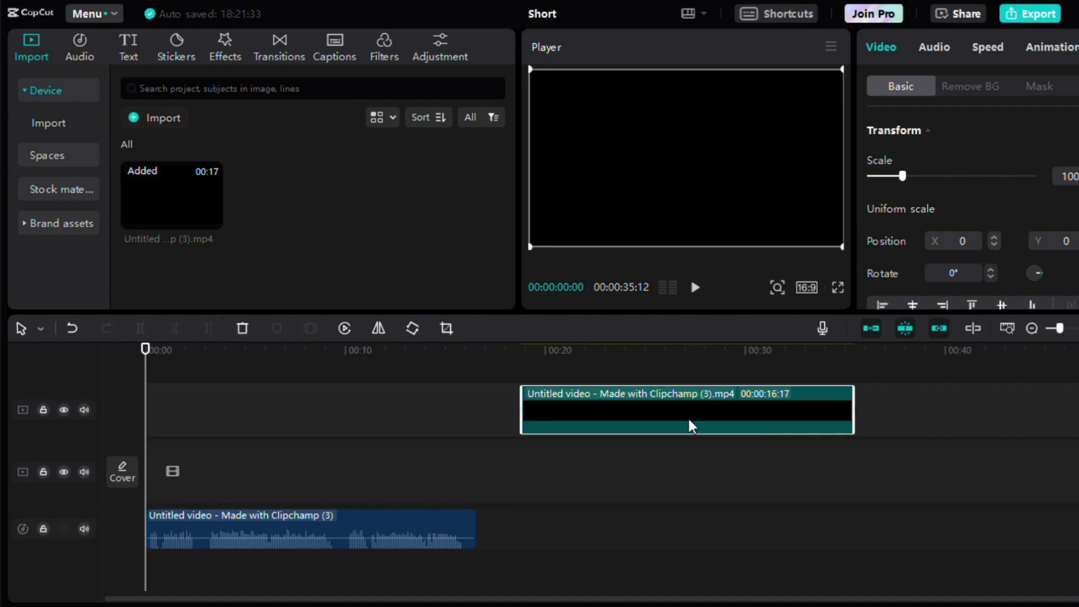
pyautogui.press('Delete')
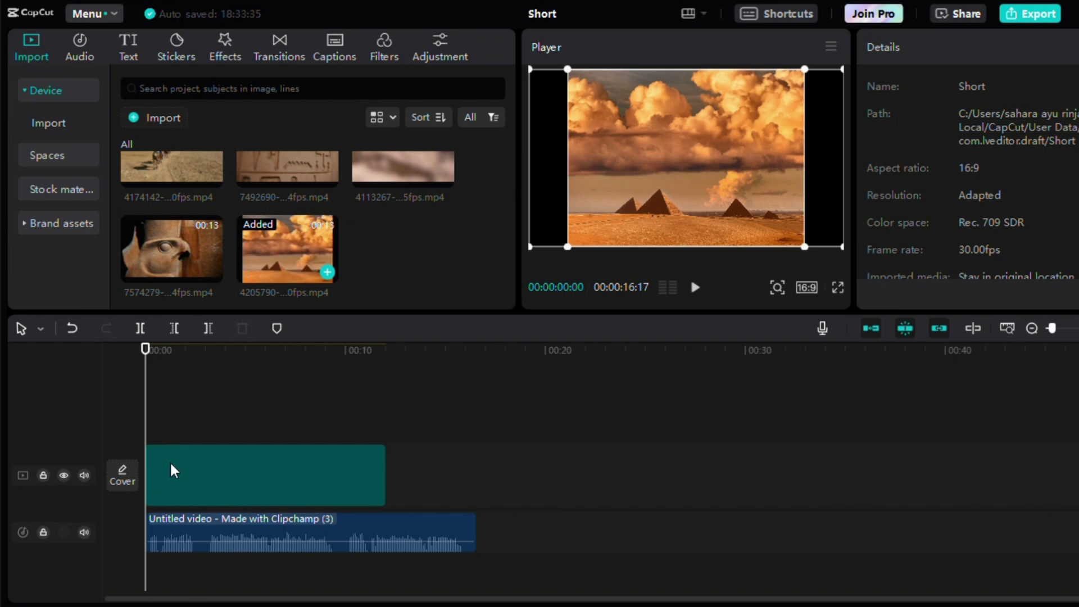
# Step: Enlarge the pyramids clip so that it fills the whole 16:9 frame
pyautogui.click(172, 469)
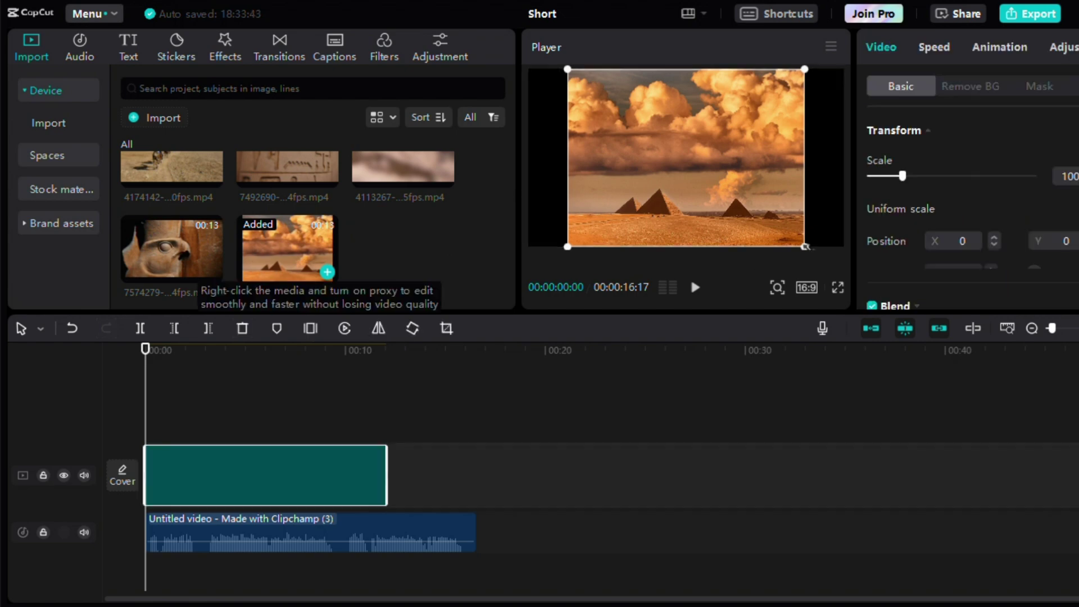
pyautogui.moveTo(804, 246); pyautogui.dragTo(797, 192)
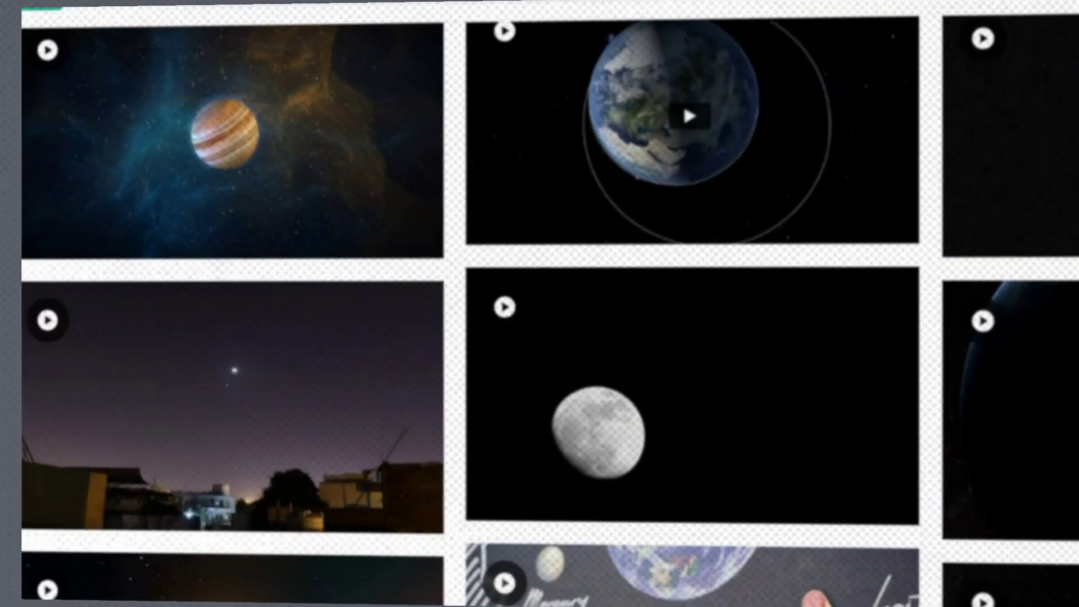
pyautogui.scroll(-10, 539, 304)
pyautogui.scroll(-10, 540, 303)
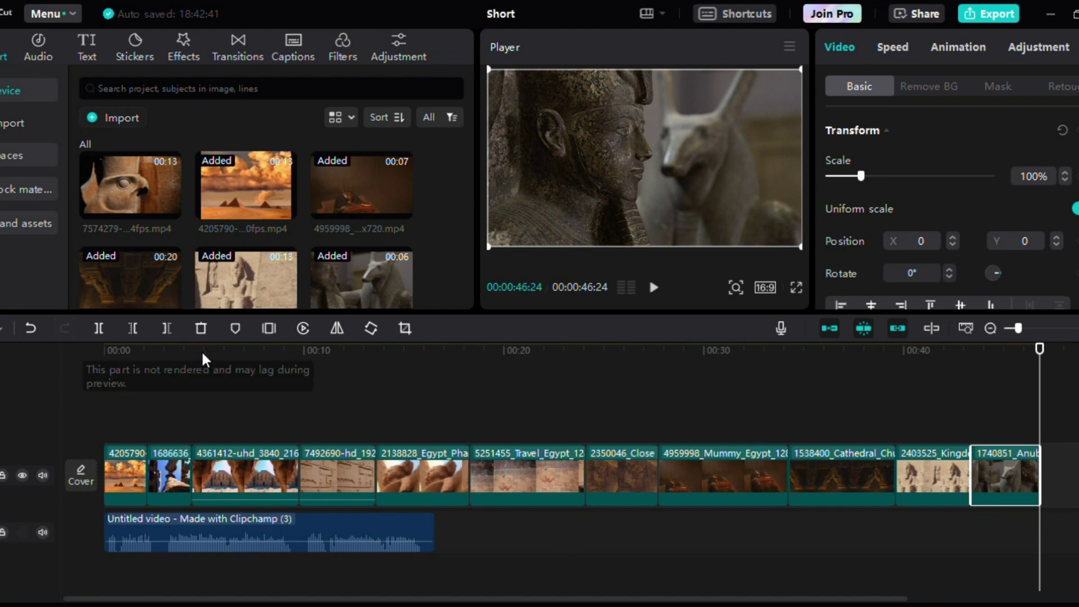
# Step: Trim the ends of the third, fourth and fifth video clips so each lasts about one second
pyautogui.click(204, 354)
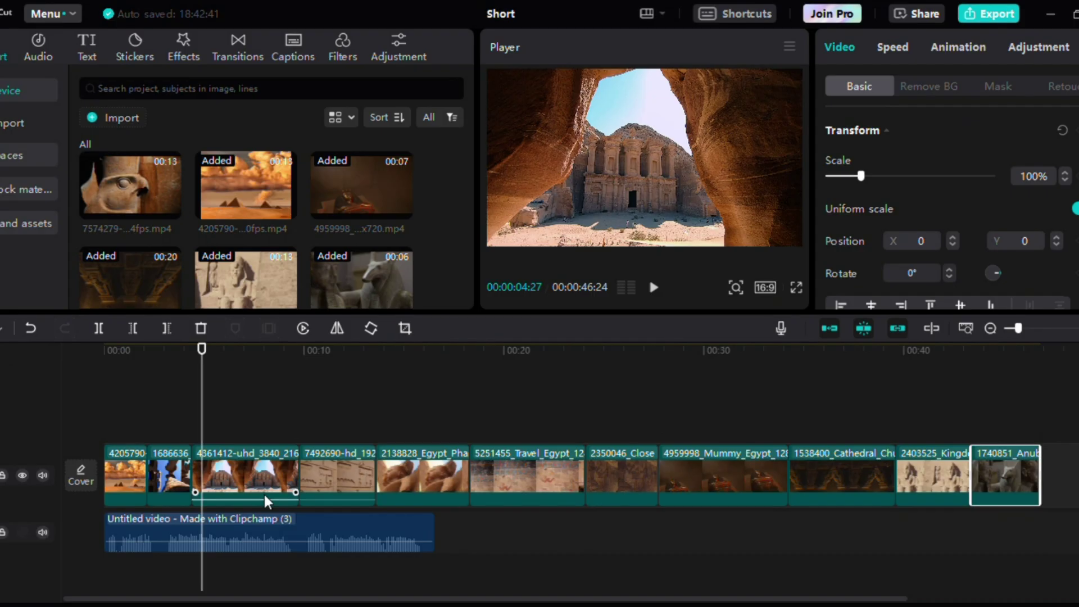
pyautogui.click(267, 500)
pyautogui.moveTo(298, 477); pyautogui.dragTo(218, 477)
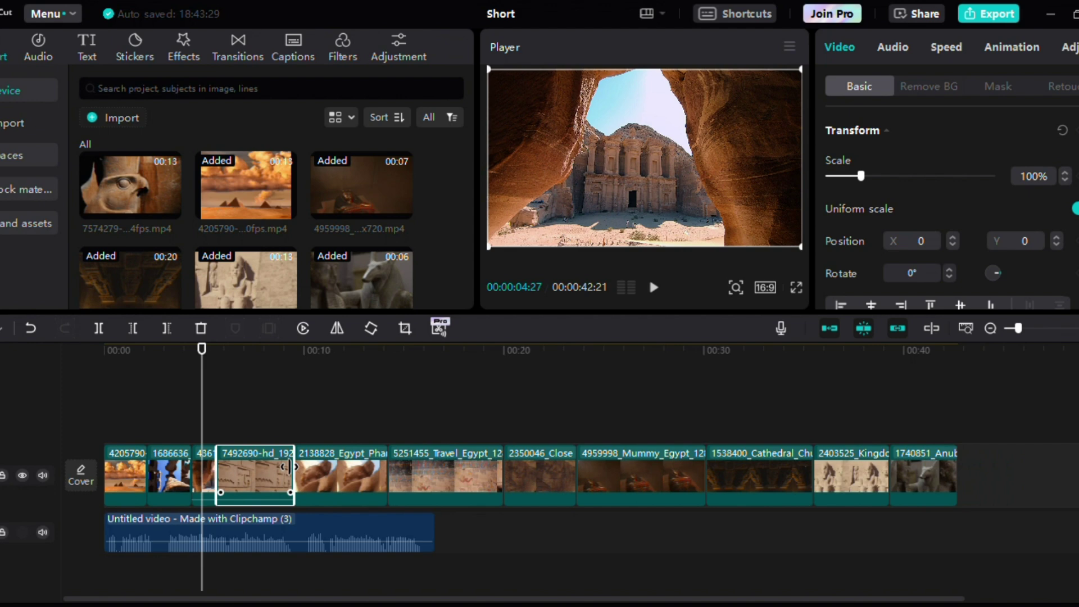
pyautogui.moveTo(284, 467); pyautogui.dragTo(235, 467)
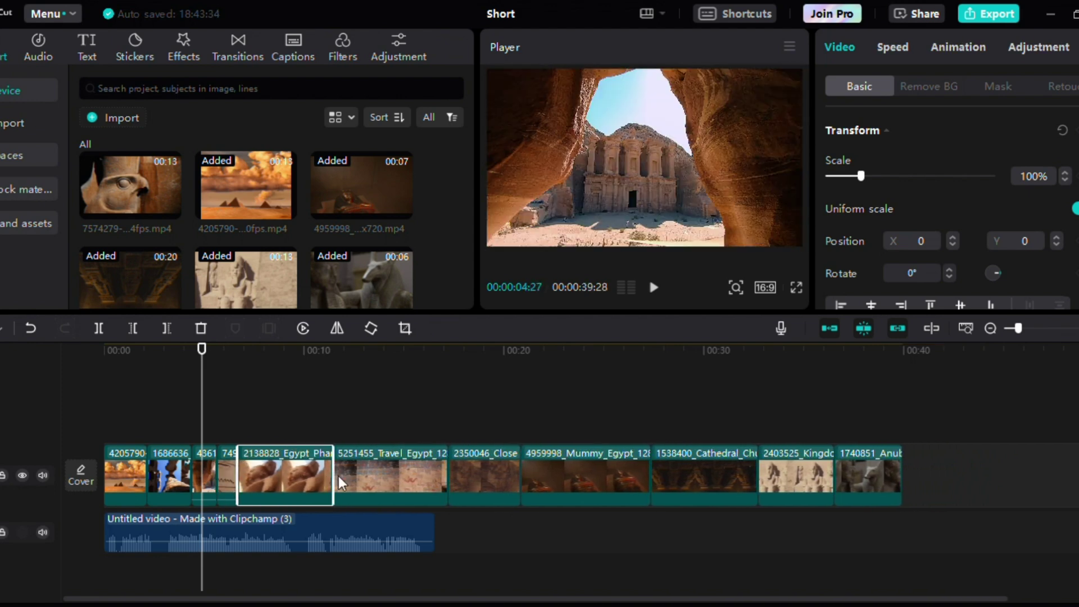
pyautogui.moveTo(333, 478); pyautogui.dragTo(260, 478)
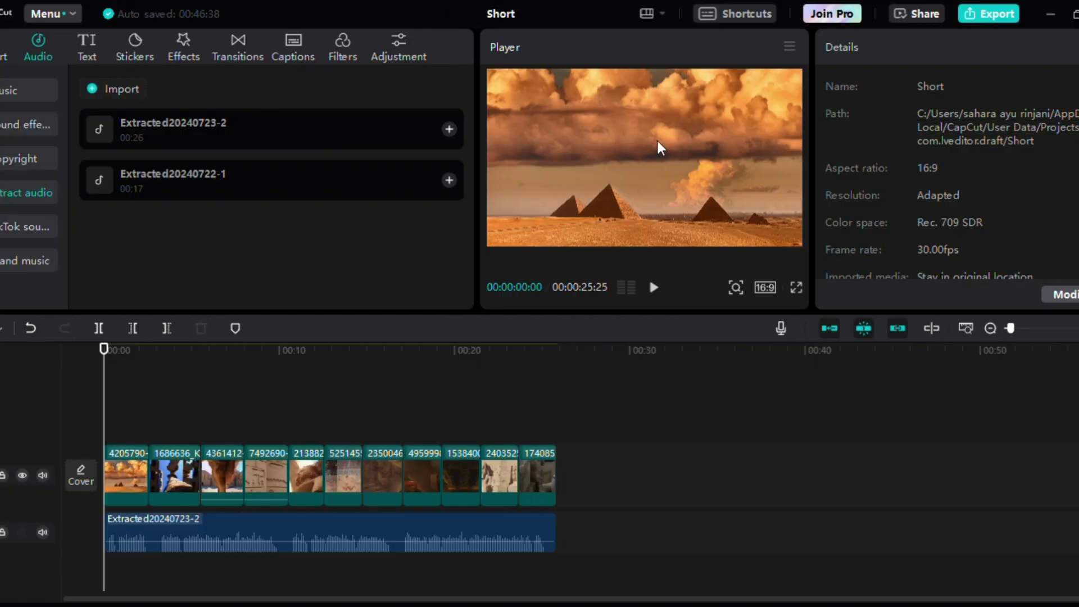
pyautogui.click(654, 287)
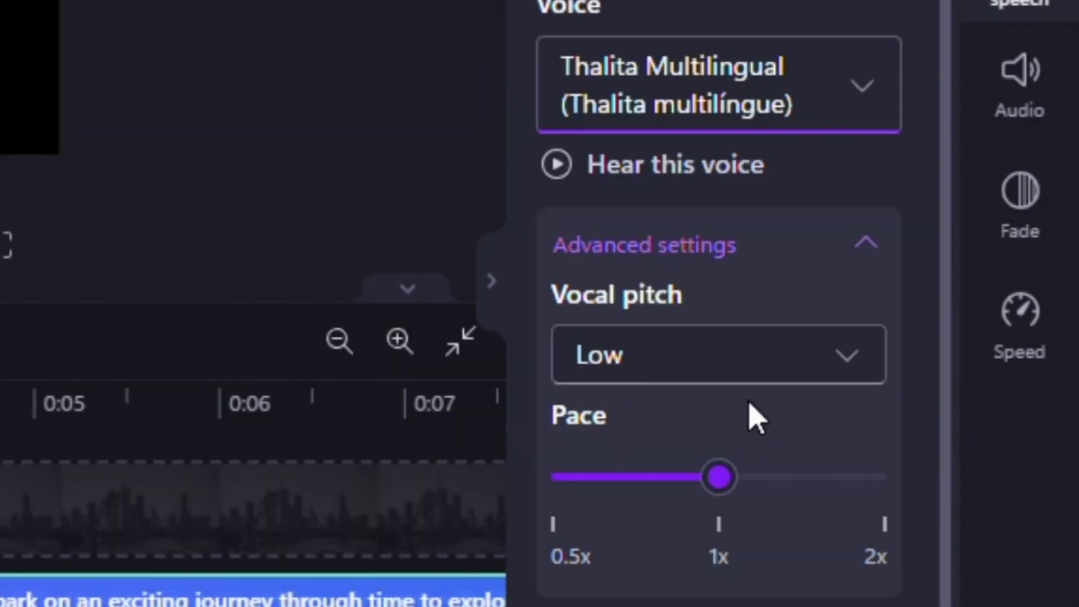
pyautogui.click(847, 185)
pyautogui.click(850, 200)
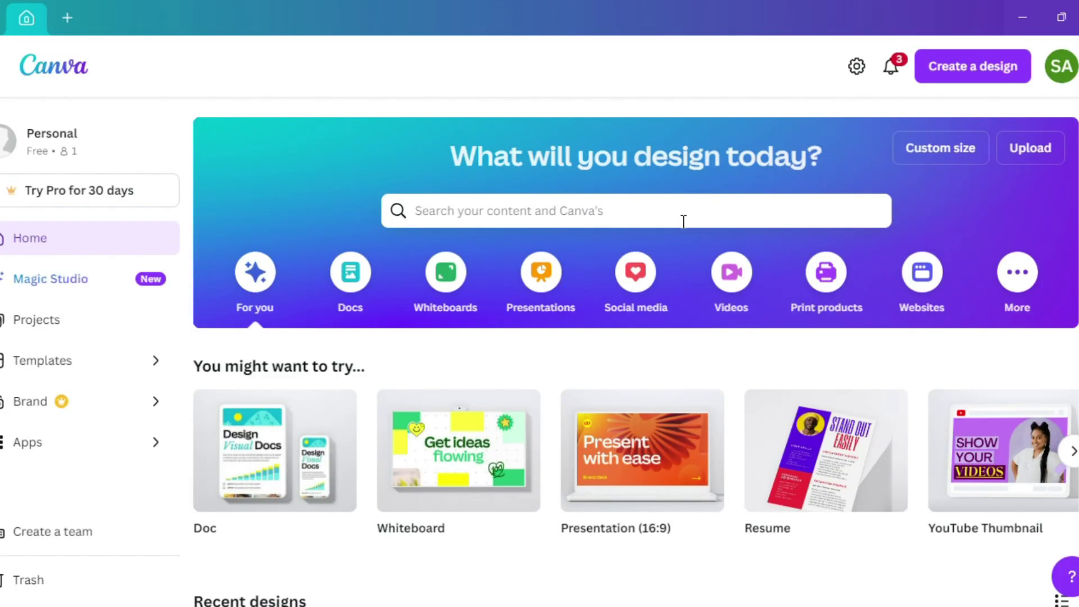
# Step: In Canva, find YouTube intro templates and start customizing the "Neutral Minimalist Welcome to my channel Intro YouTube Video" template
pyautogui.click(683, 221)
pyautogui.write('you')
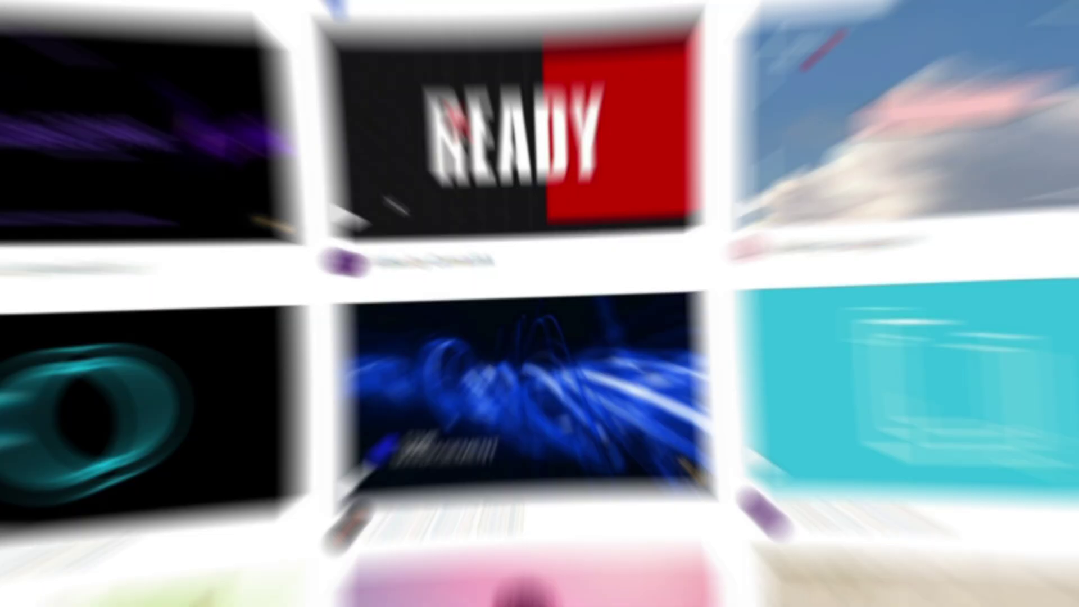
pyautogui.scroll(-15, 725, 274)
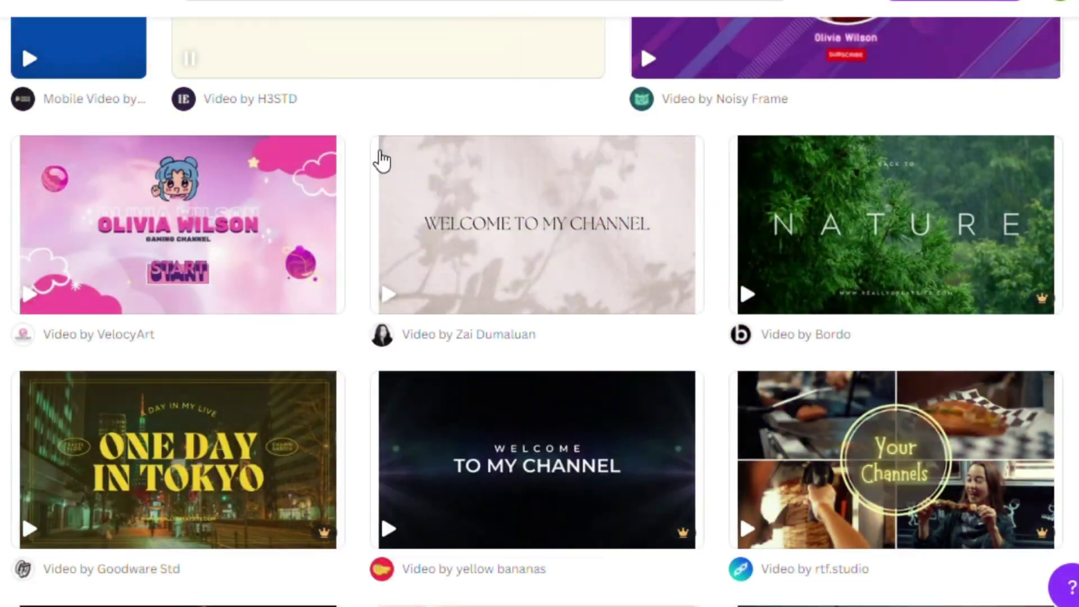
pyautogui.click(533, 275)
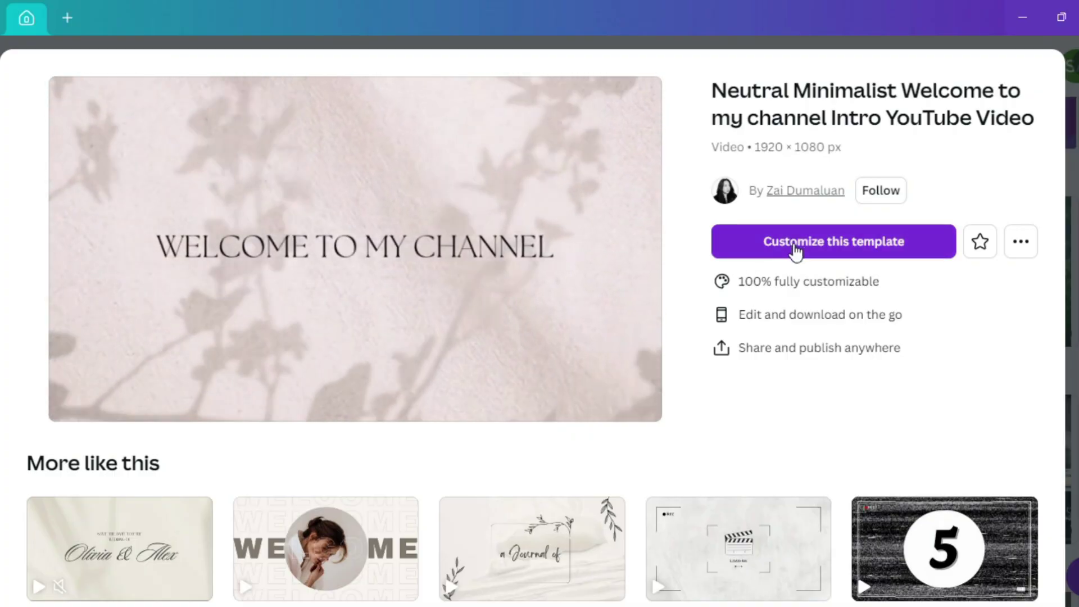
pyautogui.click(797, 243)
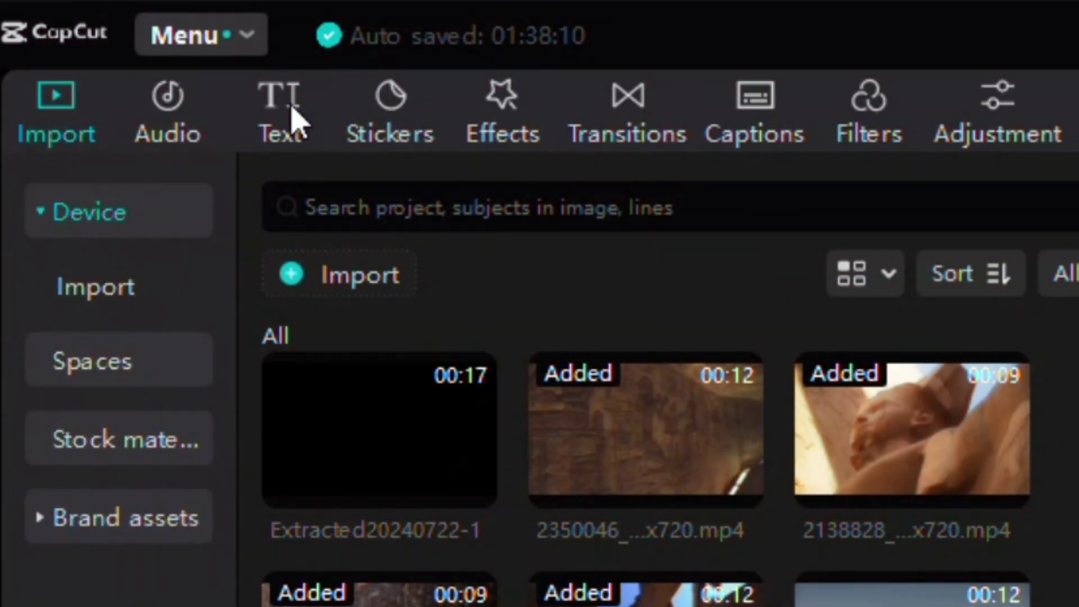
# Step: Switch back to CapCut and generate automatic captions for the narration
pyautogui.click(289, 114)
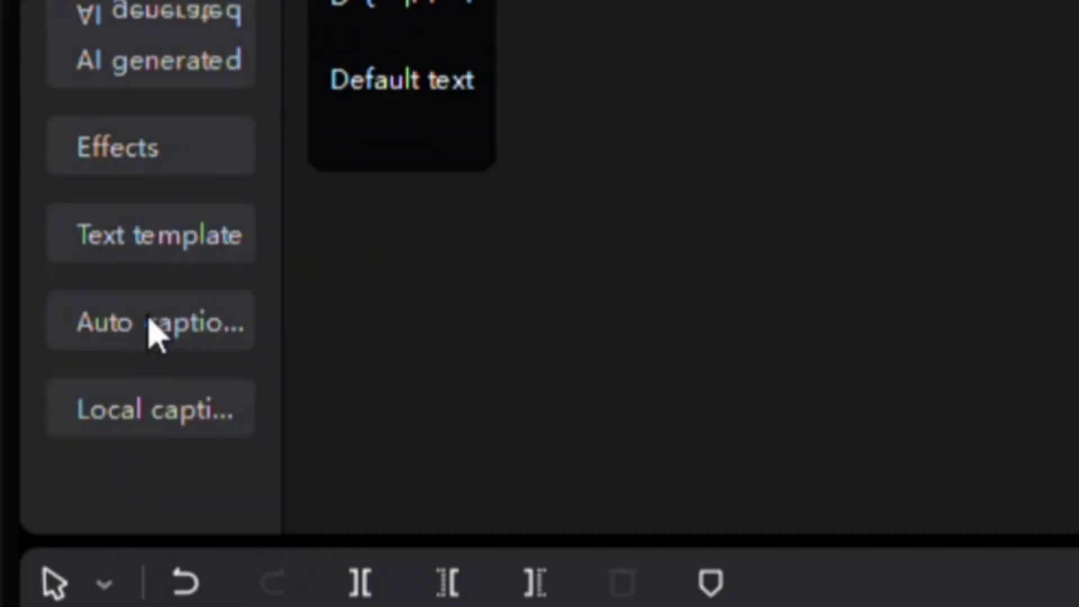
pyautogui.click(156, 332)
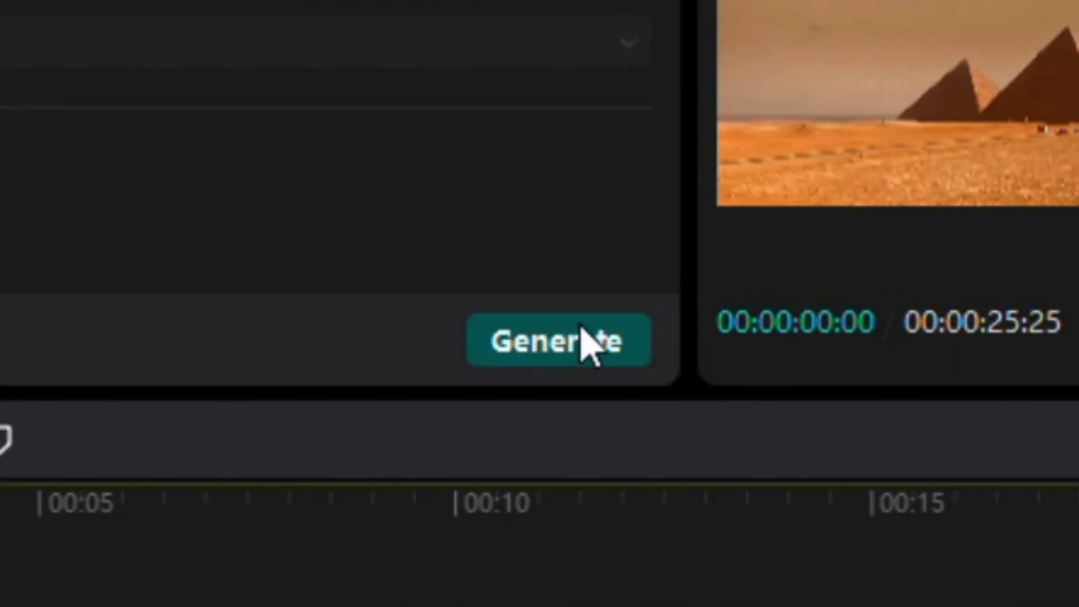
pyautogui.click(587, 340)
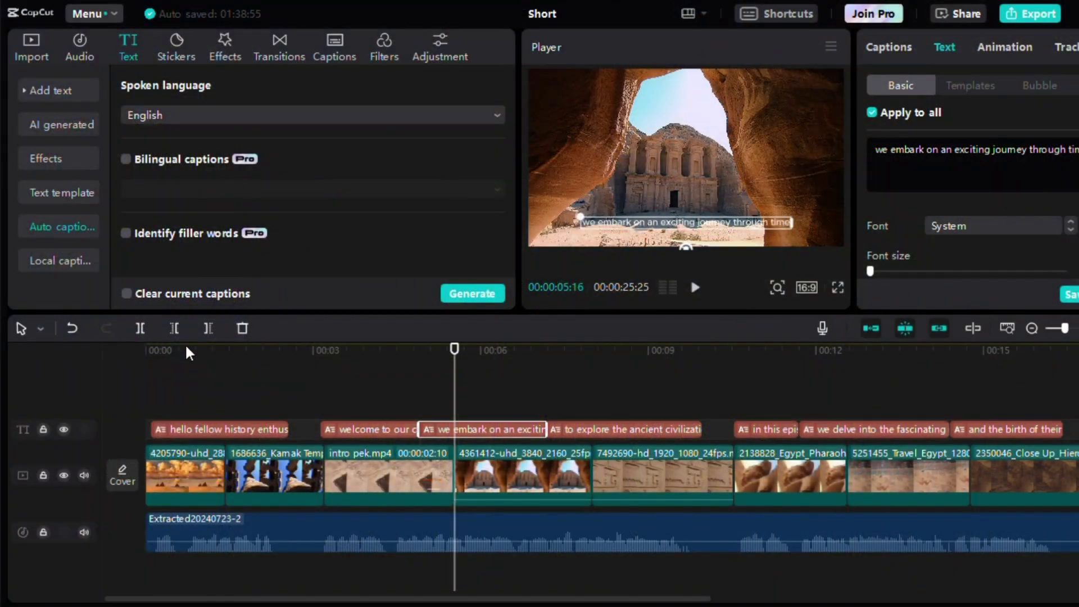
# Step: Delete the "welcome to our" caption above the intro clip and remove the words "we embark" from the following caption
pyautogui.click(414, 429)
pyautogui.press('Delete')
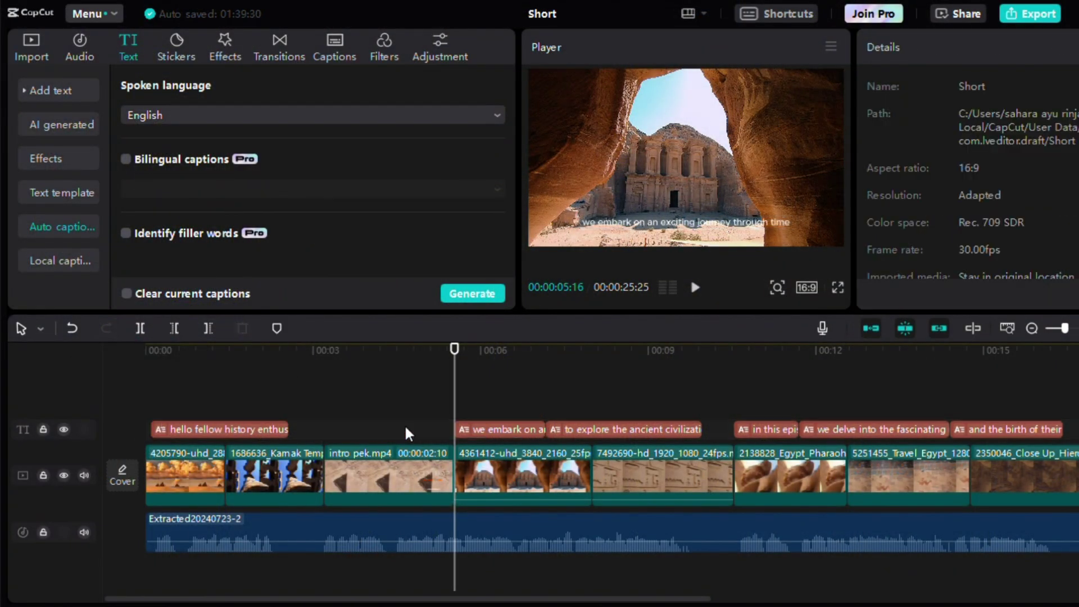
pyautogui.click(501, 429)
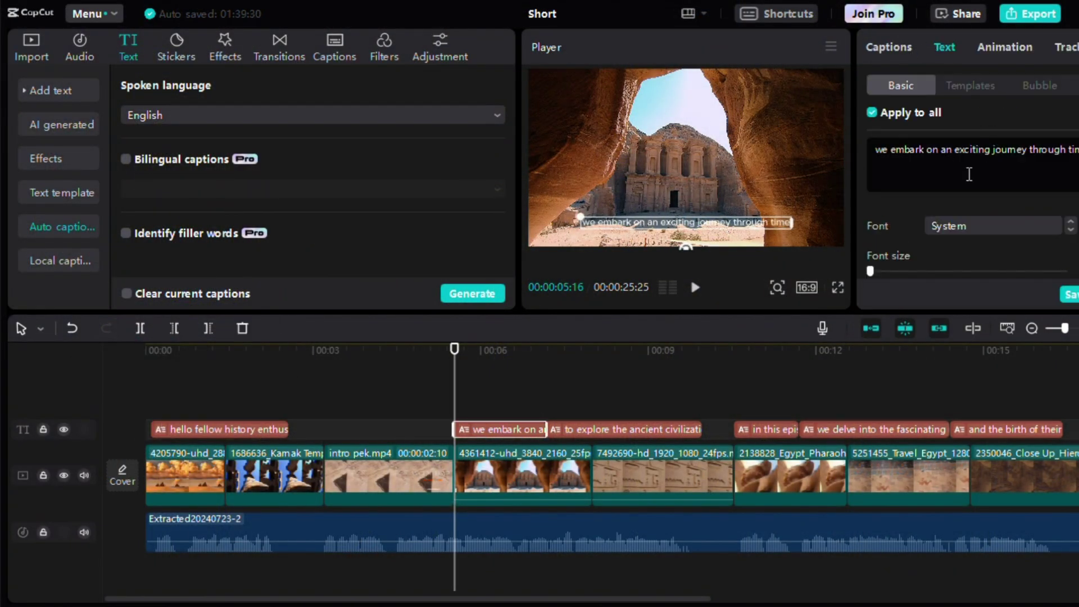
pyautogui.moveTo(931, 153); pyautogui.dragTo(875, 151)
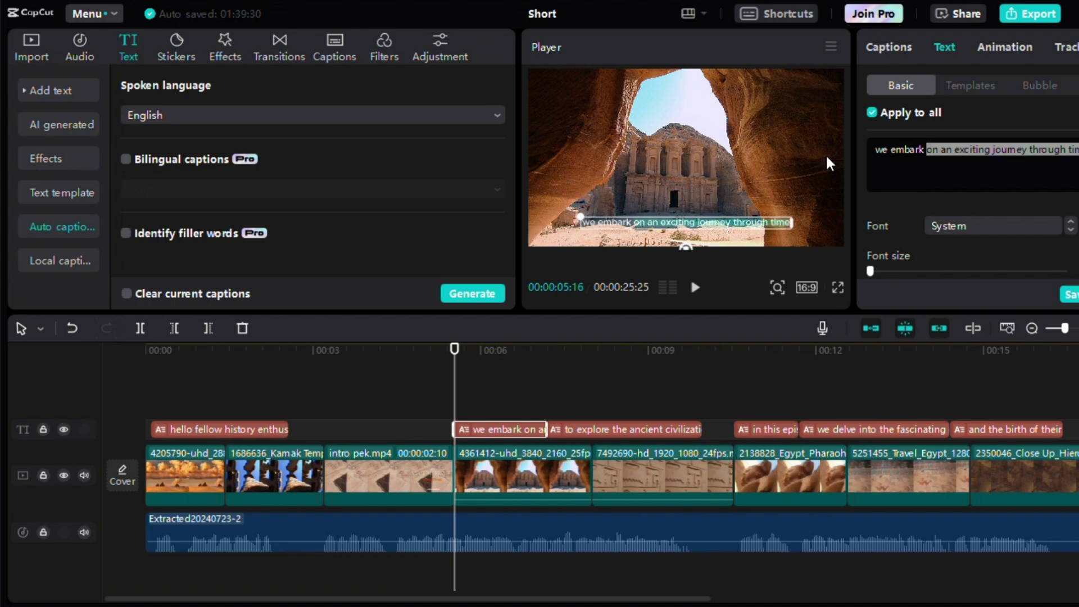
pyautogui.press('BackSpace')
pyautogui.click(405, 361)
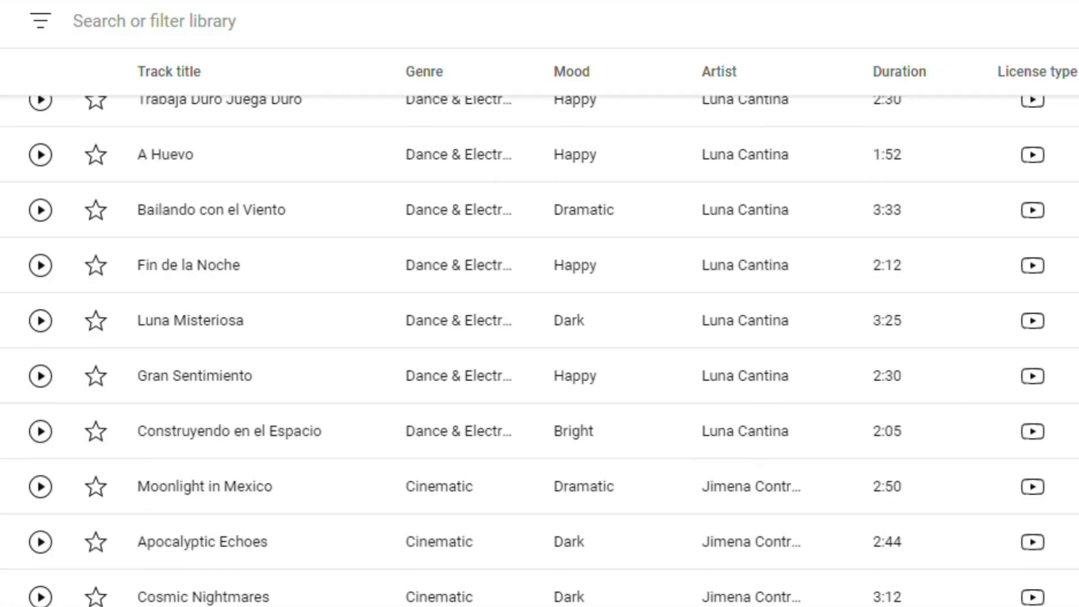
# Step: Browse the tracks in the YouTube audio library and on Pixabay for suitable background music
pyautogui.scroll(-12, 540, 348)
pyautogui.scroll(-12, 539, 348)
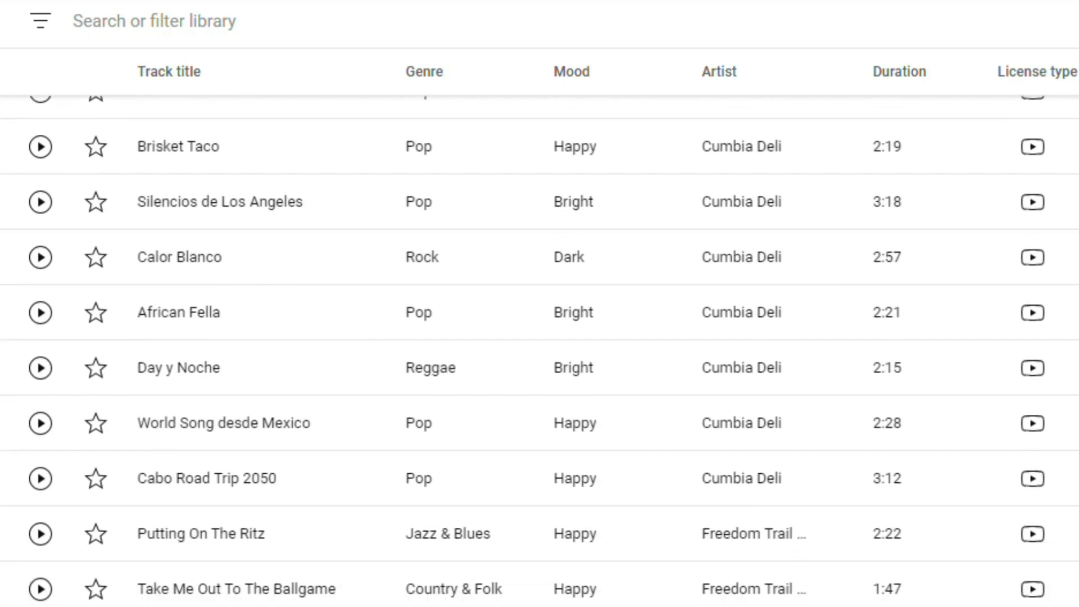
pyautogui.scroll(-9, 539, 349)
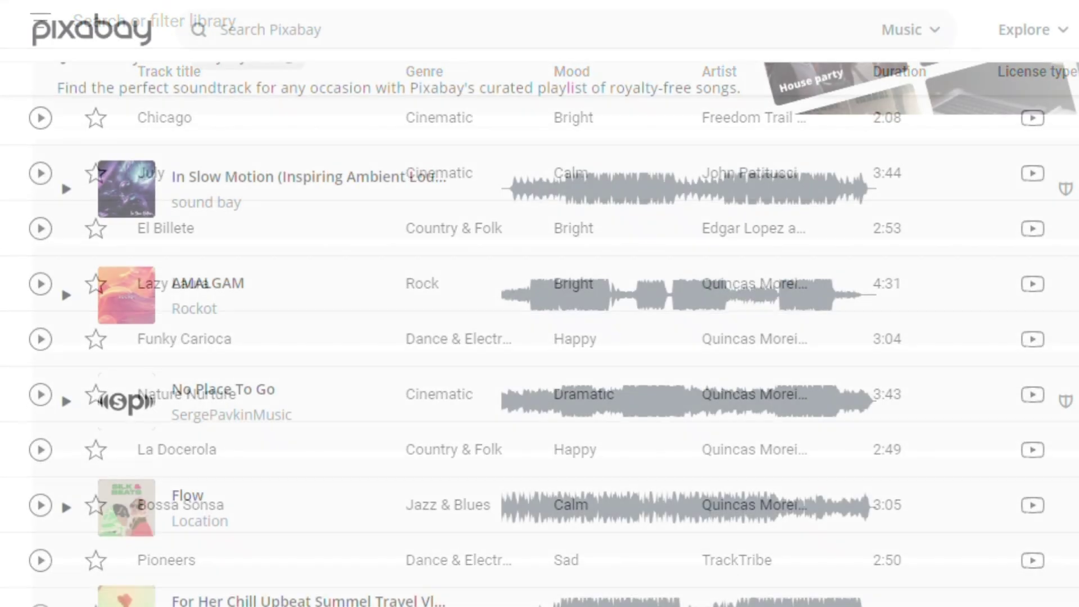
pyautogui.scroll(-6, 540, 337)
pyautogui.scroll(-9, 539, 337)
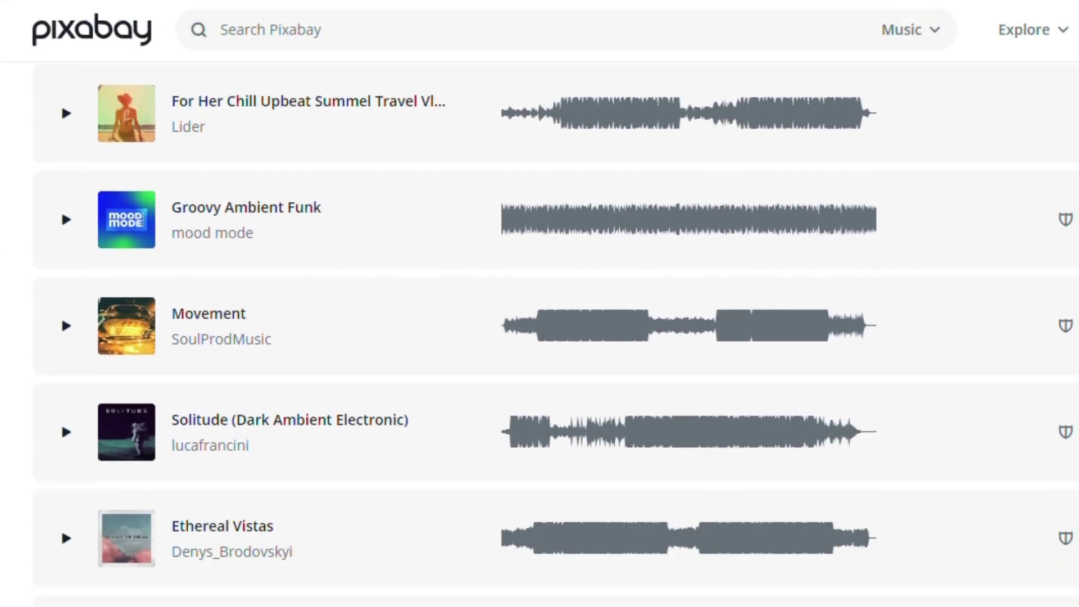
pyautogui.scroll(-3, 540, 337)
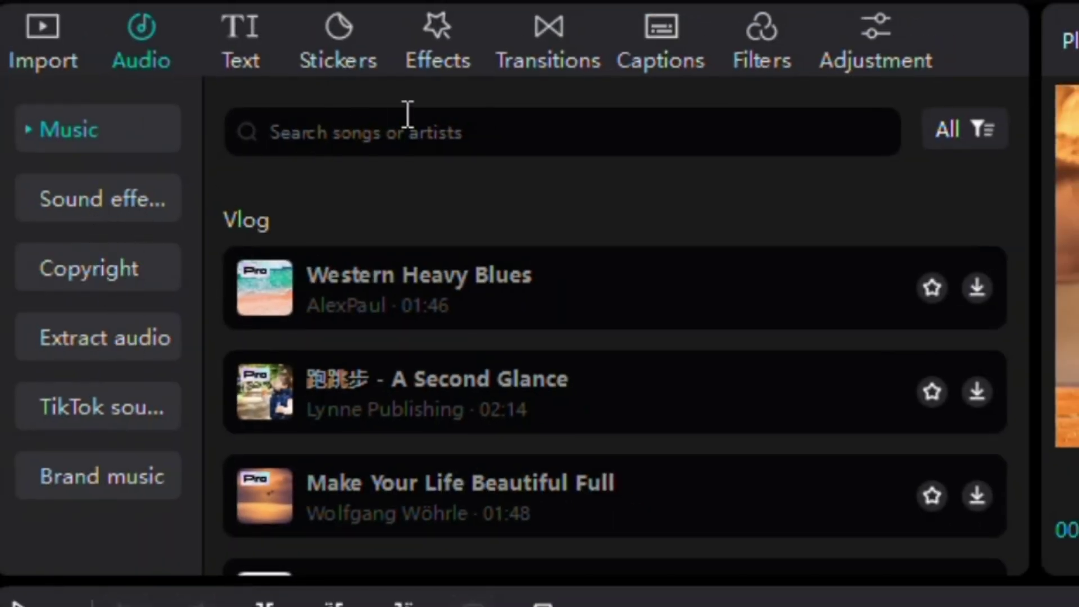
# Step: Search CapCut's music library for "history" tracks
pyautogui.click(407, 114)
pyautogui.write('history')
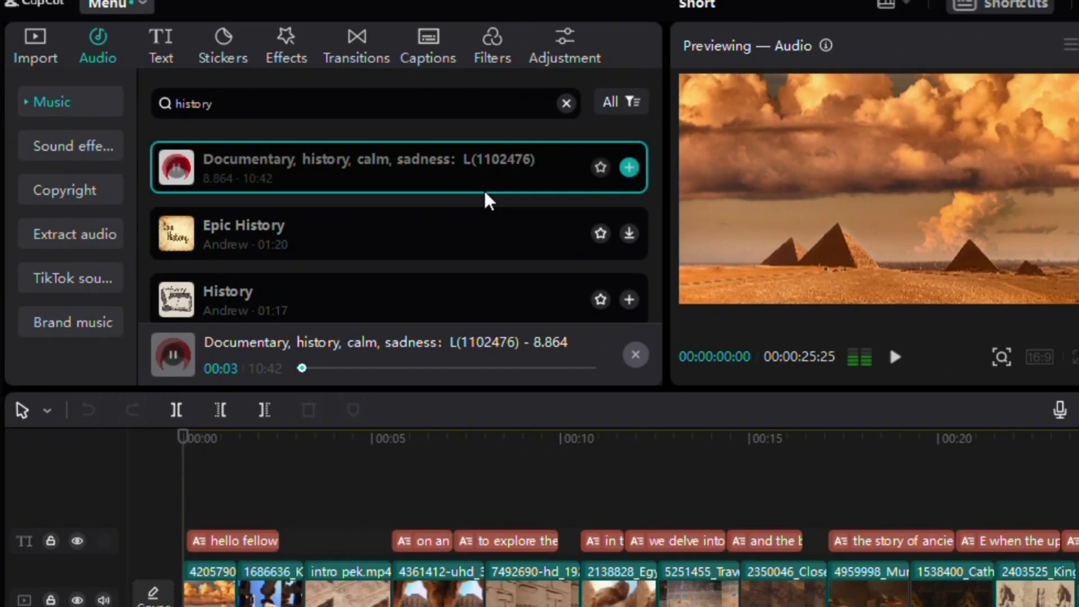
# Step: Lay the "Documentary, history, calm, sadness" track under the narration, trimmed to the video's end with its volume lowered
pyautogui.moveTo(484, 194); pyautogui.dragTo(146, 573)
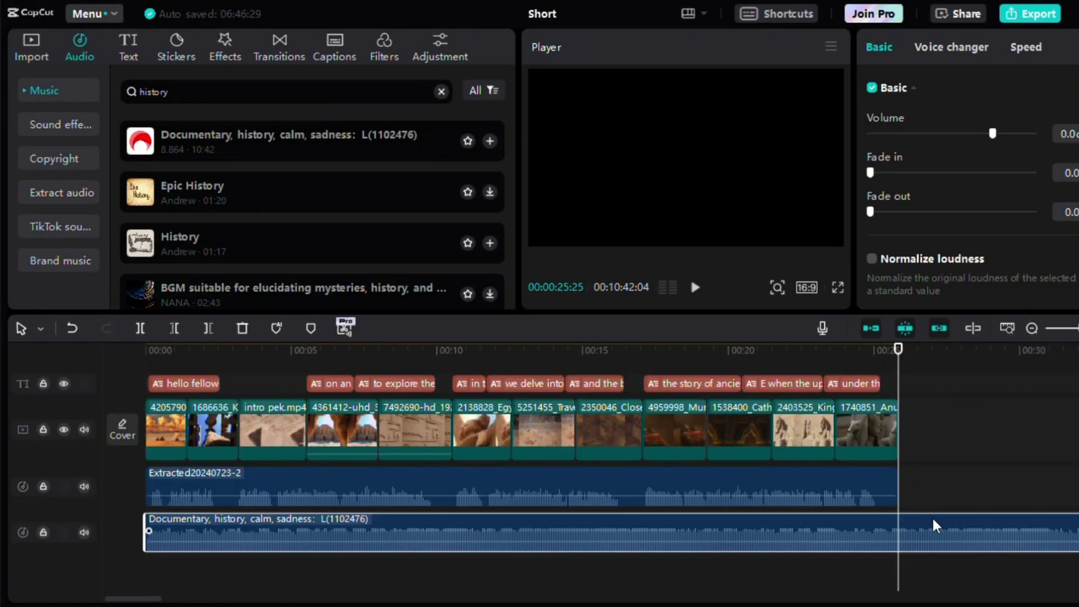
pyautogui.hotkey('ctrl', 'b')
pyautogui.press('Delete')
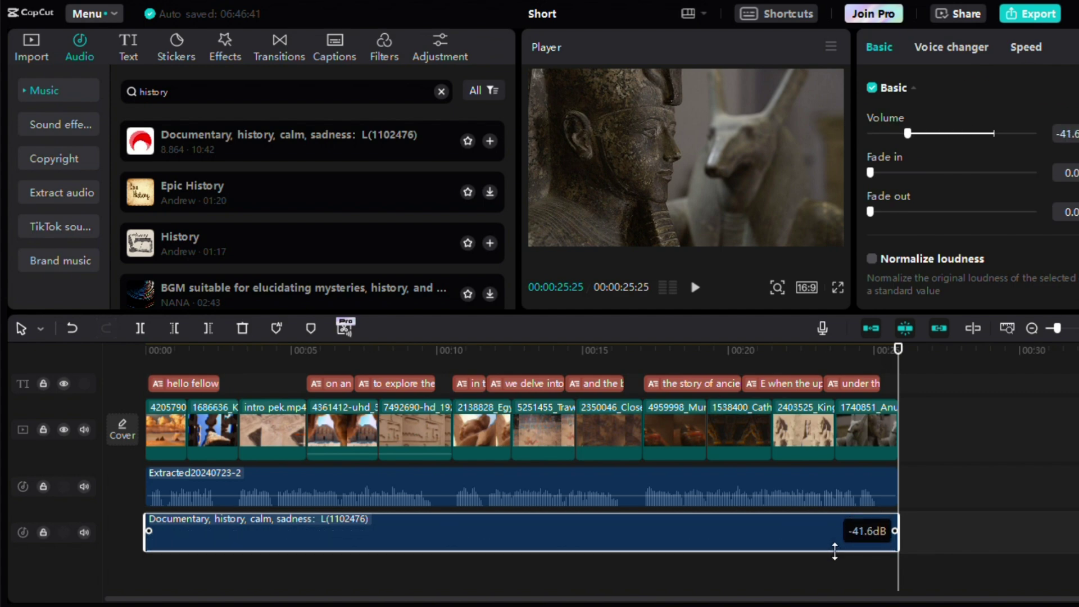
pyautogui.moveTo(836, 551); pyautogui.dragTo(835, 541)
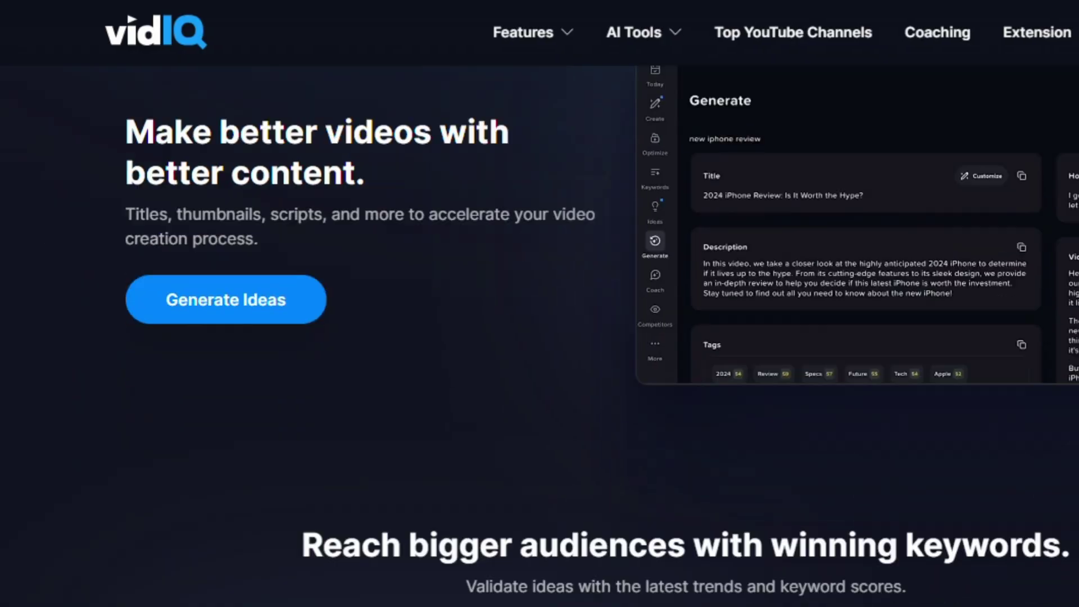
# Step: Look through the vidIQ website's sections on content generation, keywords, daily ideas and coaching
pyautogui.scroll(-7, 539, 304)
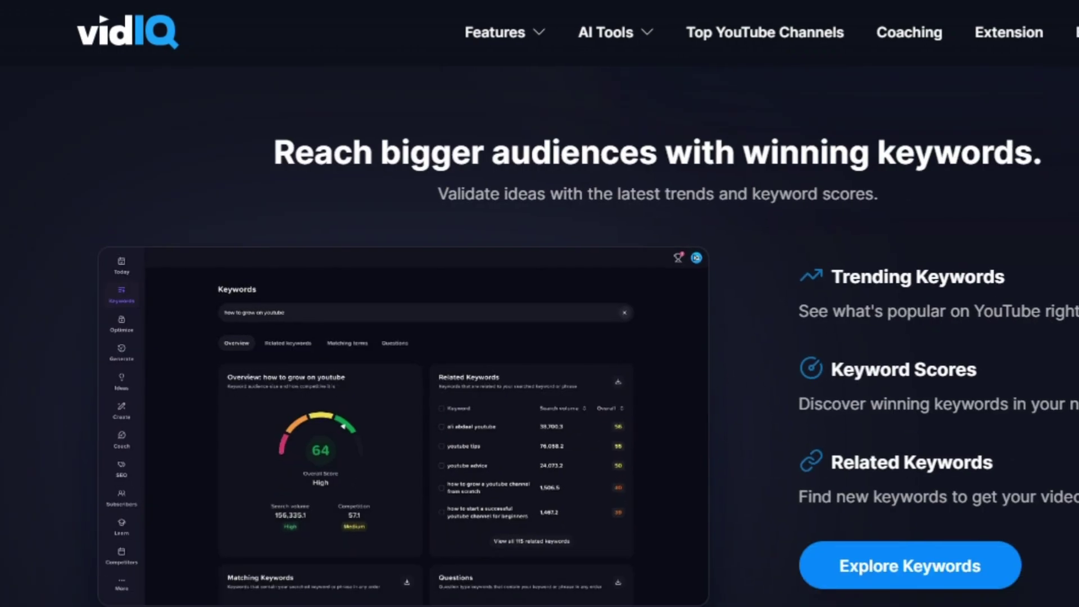
pyautogui.scroll(-10, 539, 304)
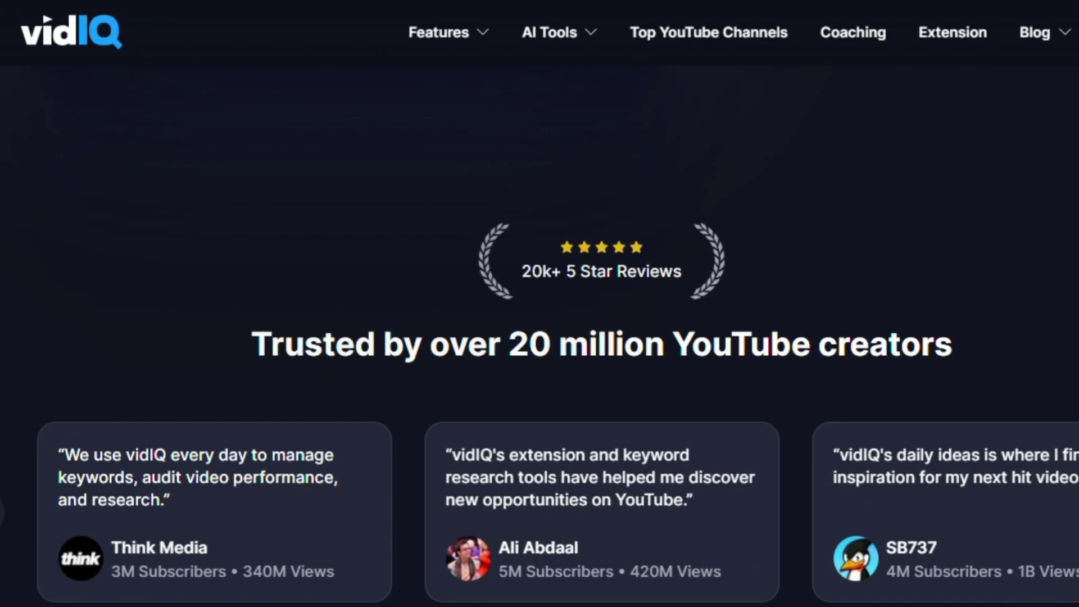
pyautogui.scroll(-8, 539, 303)
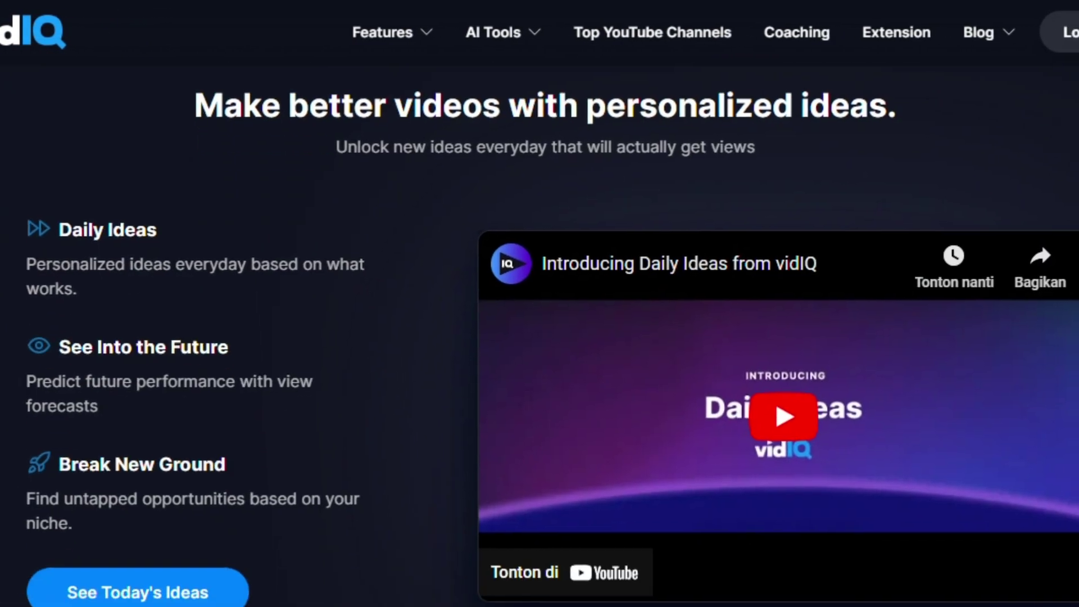
pyautogui.scroll(-8, 540, 303)
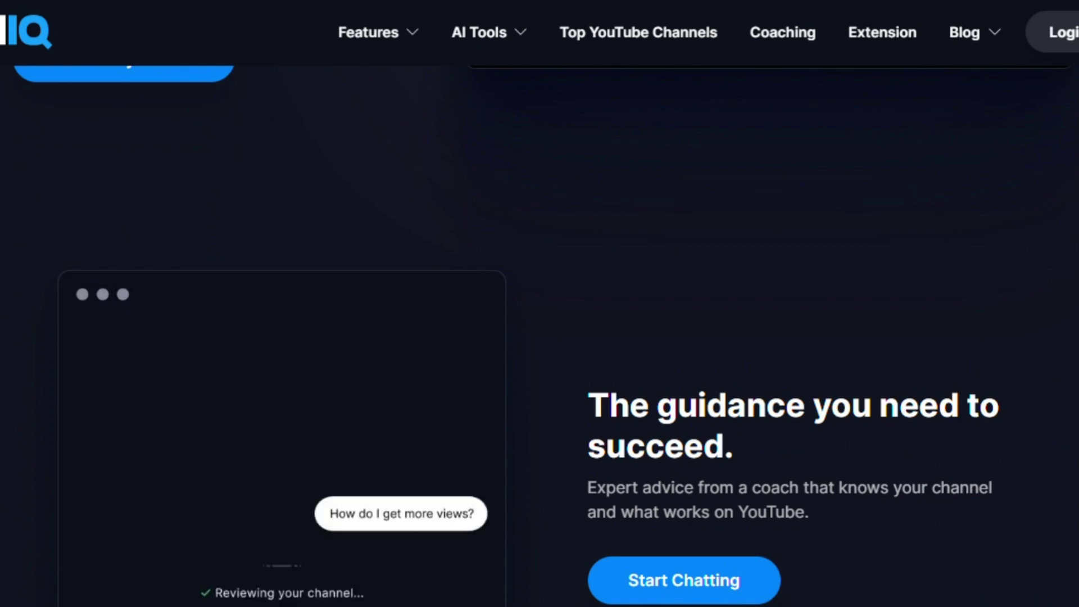
pyautogui.scroll(-4, 540, 303)
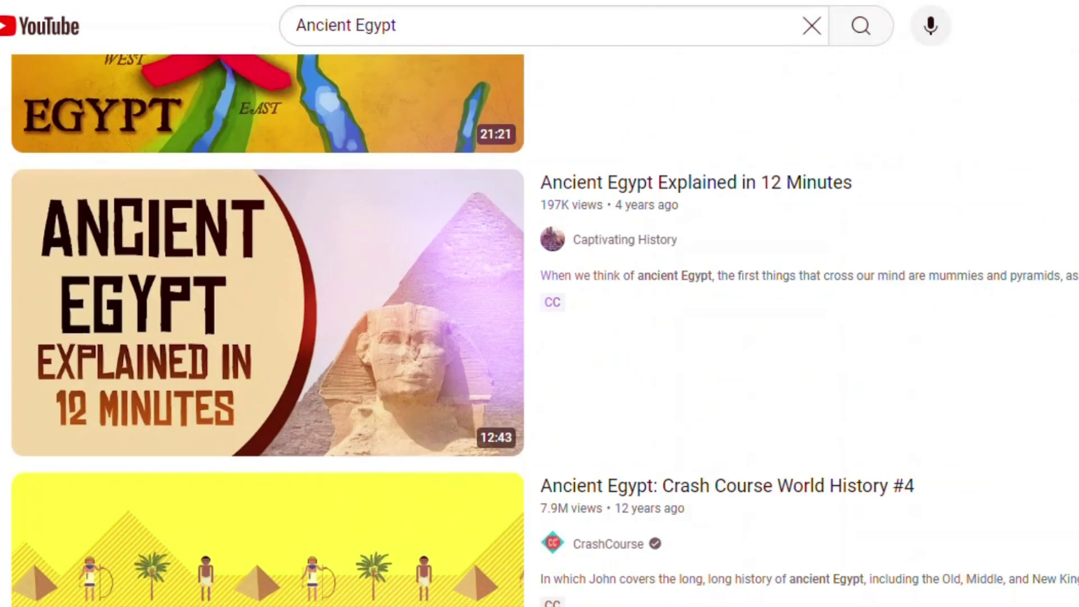
# Step: Examine the titles, thumbnails and view counts of the YouTube search results for "Ancient Egypt"
pyautogui.scroll(-10, 540, 326)
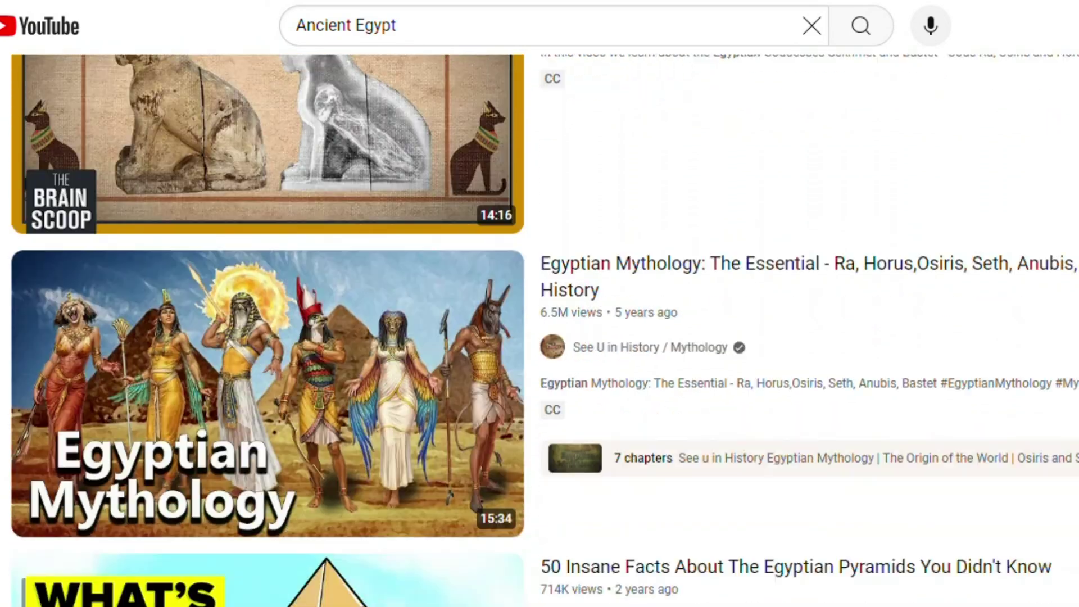
pyautogui.scroll(-20, 540, 326)
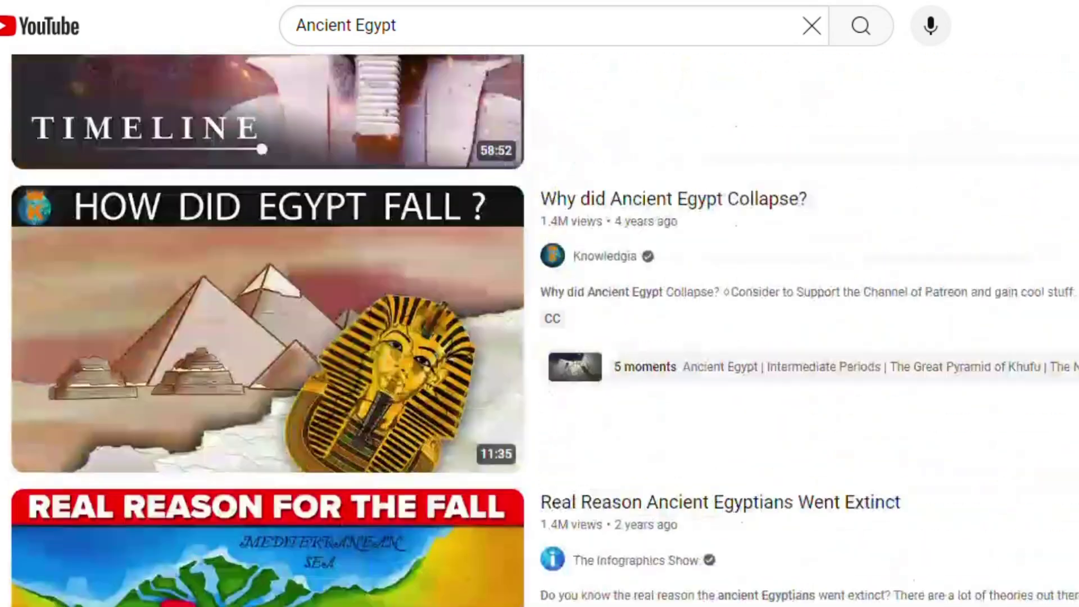
pyautogui.scroll(4, 540, 326)
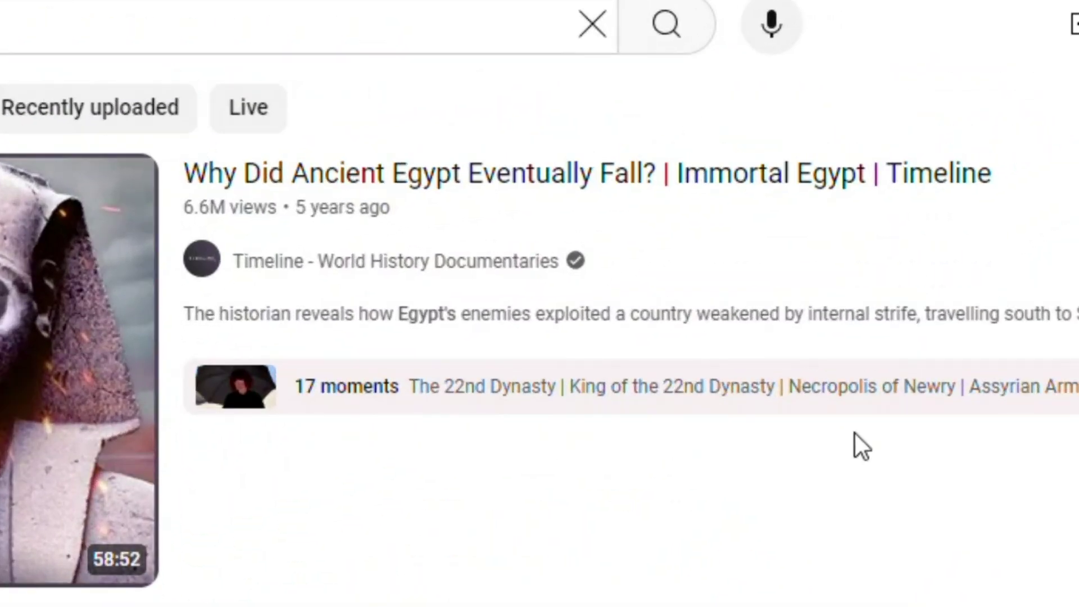
pyautogui.moveTo(823, 186)
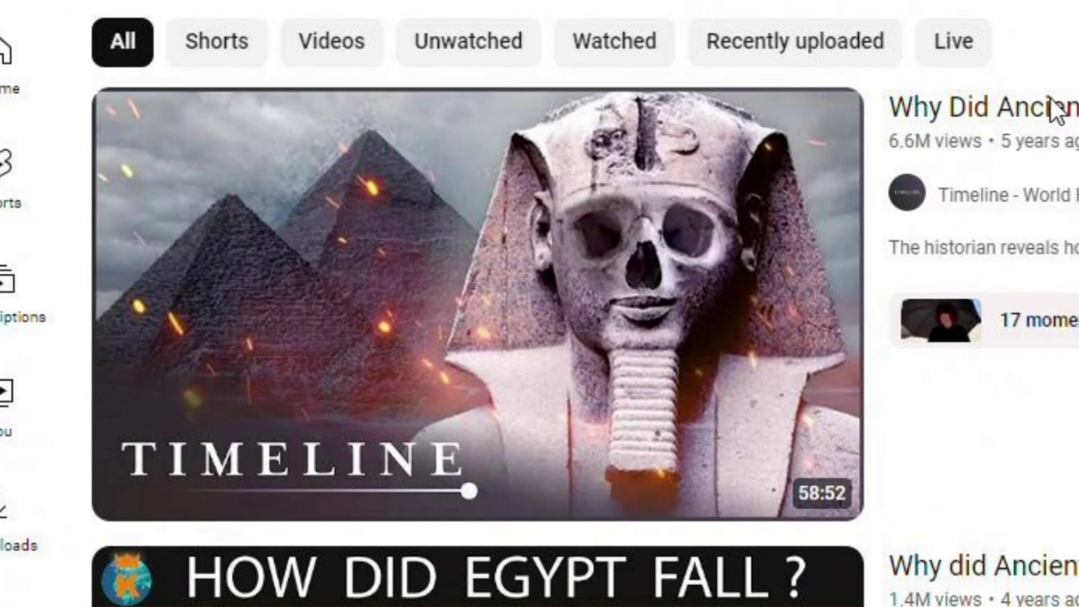
pyautogui.scroll(-15, 1054, 110)
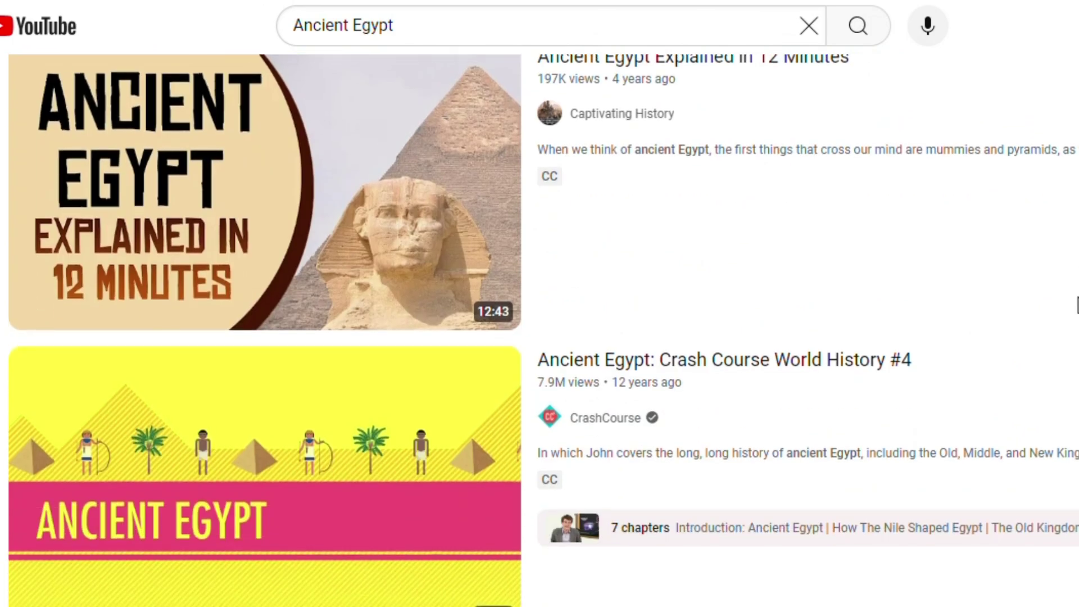
pyautogui.scroll(8, 1075, 305)
pyautogui.scroll(-10, 1076, 305)
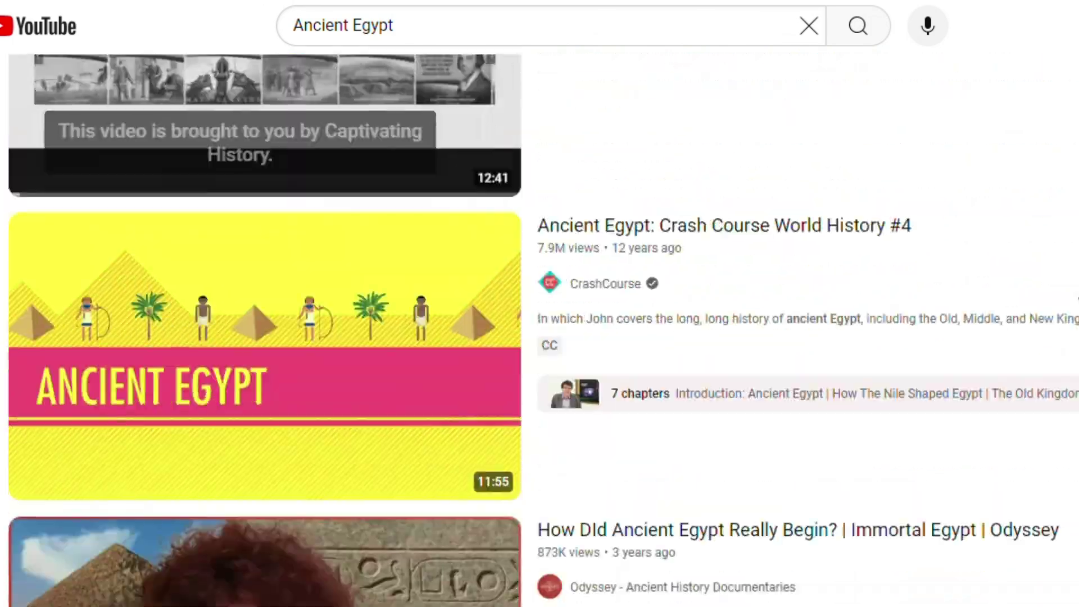
pyautogui.scroll(-2, 539, 330)
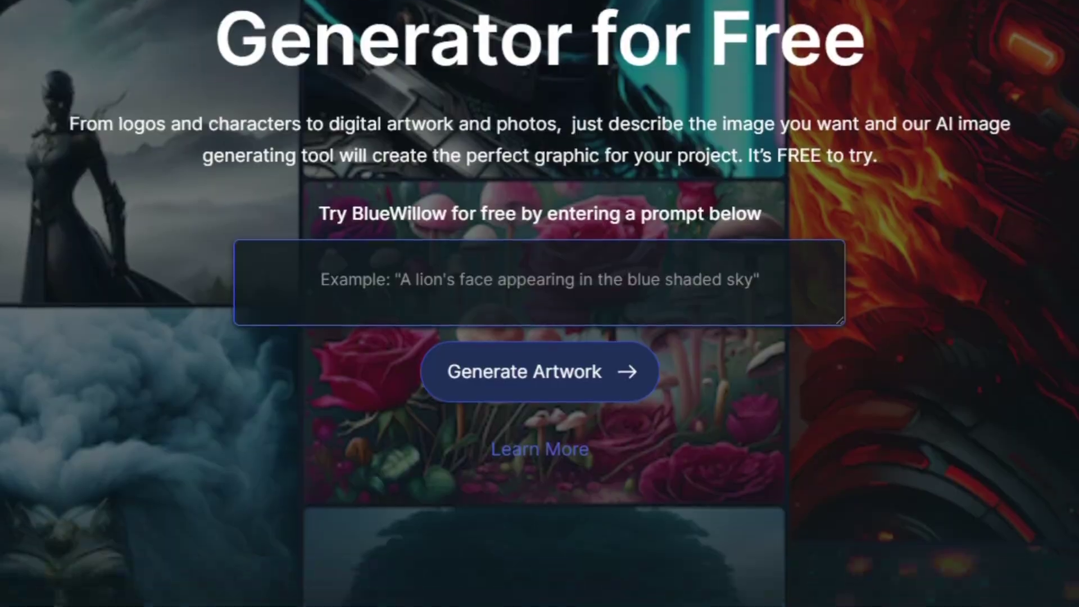
# Step: Search Google for "Blue Willow AI Free AI Art Generator" and open the BlueWillow website
pyautogui.scroll(-15, 540, 304)
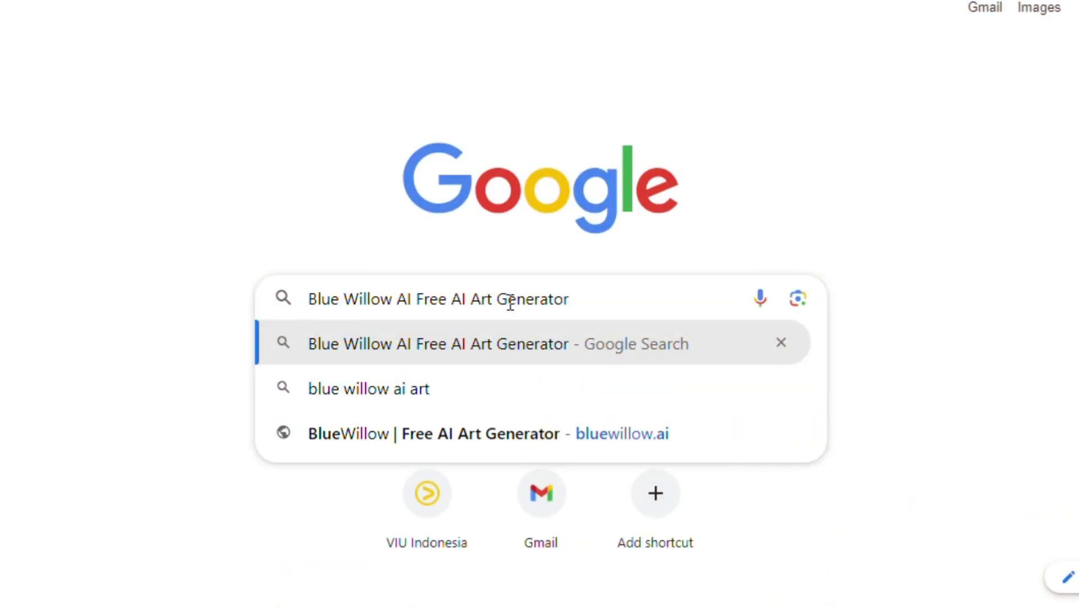
pyautogui.press('Return')
pyautogui.click(291, 233)
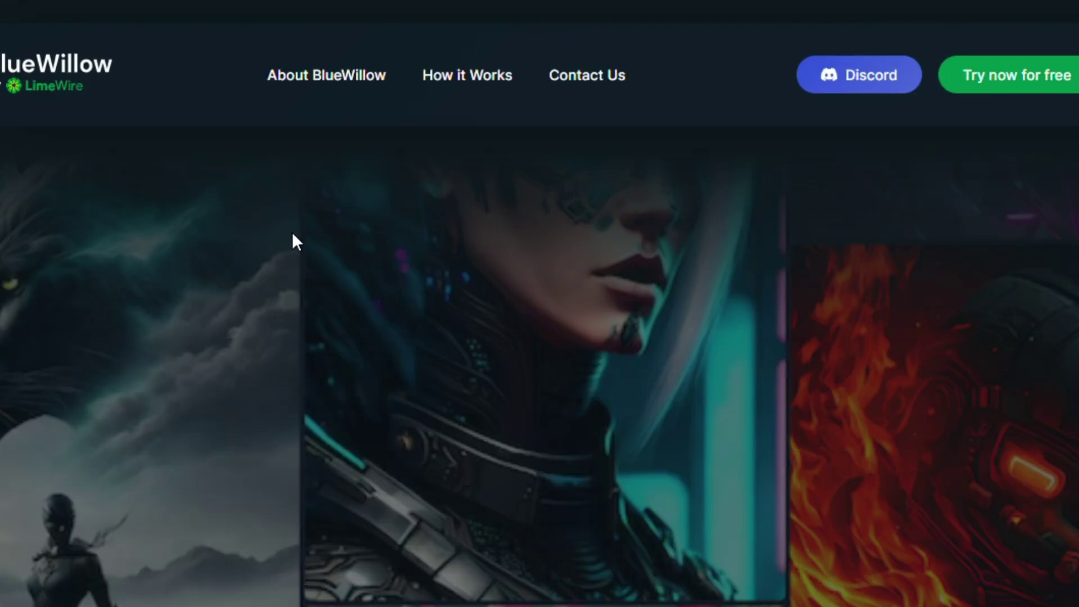
# Step: Enter an artwork prompt beginning with "/imagine, ancient" in BlueWillow's free generator
pyautogui.scroll(-5, 704, 371)
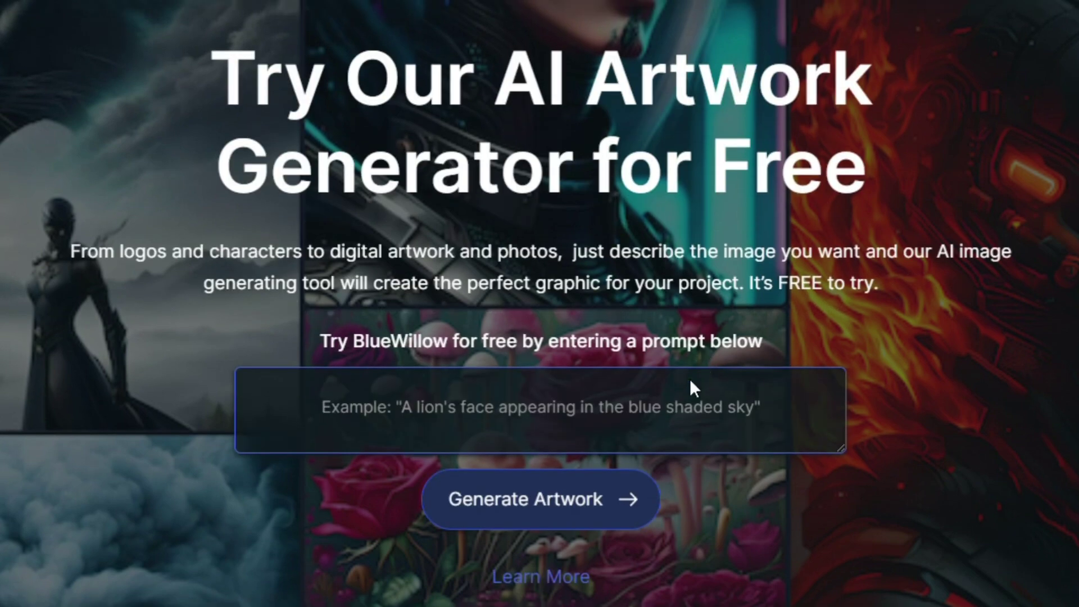
pyautogui.click(648, 421)
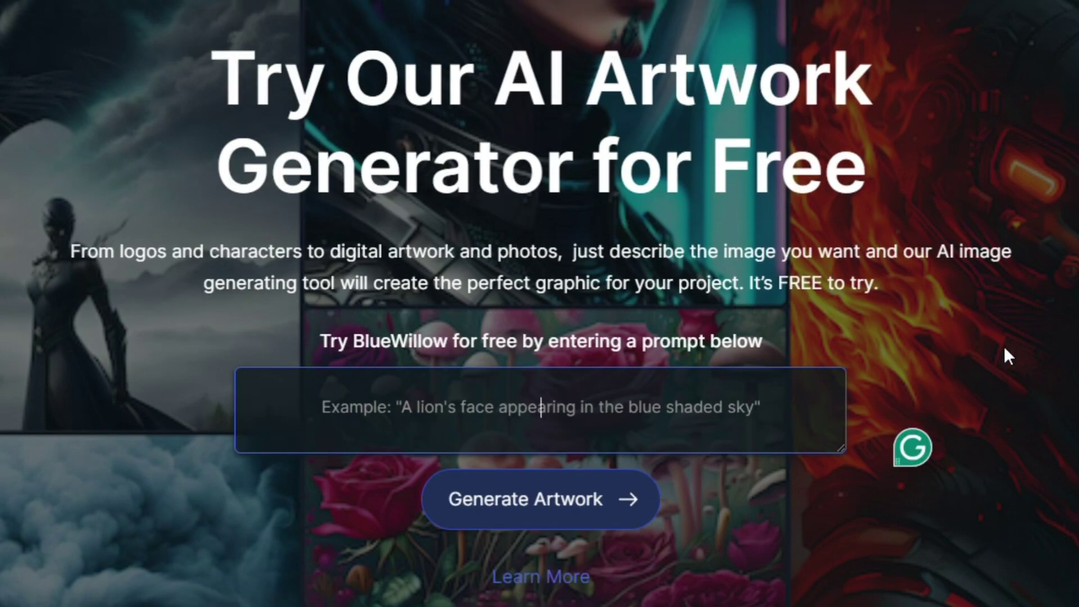
pyautogui.write('/imagine, ancient')
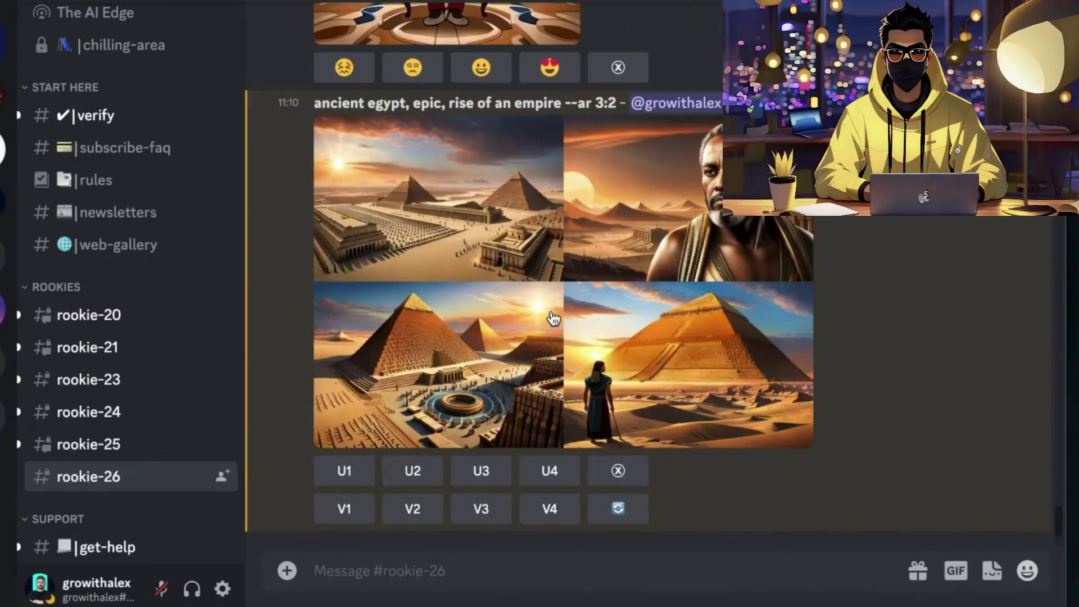
# Step: View the generated ancient Egypt image grid enlarged, and open the upscaled image of the robed figure facing the pyramid
pyautogui.click(554, 313)
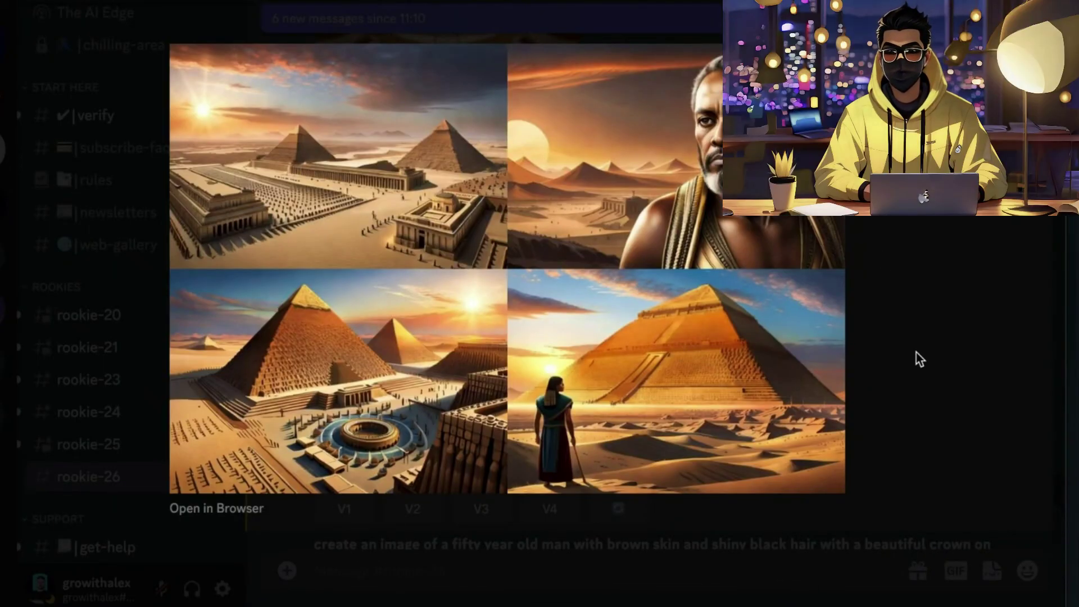
pyautogui.click(916, 352)
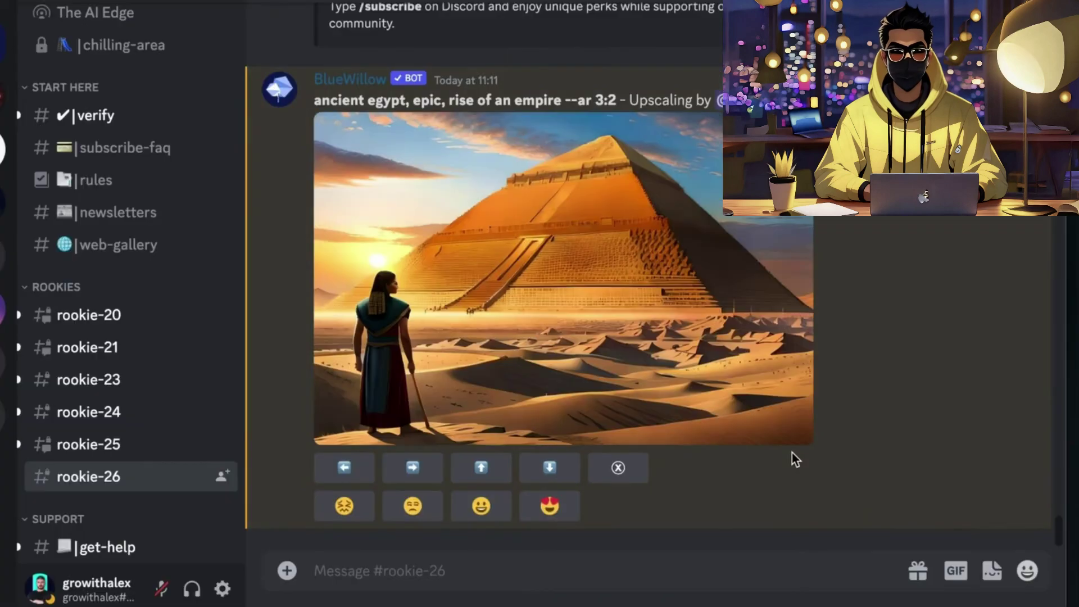
pyautogui.click(517, 253)
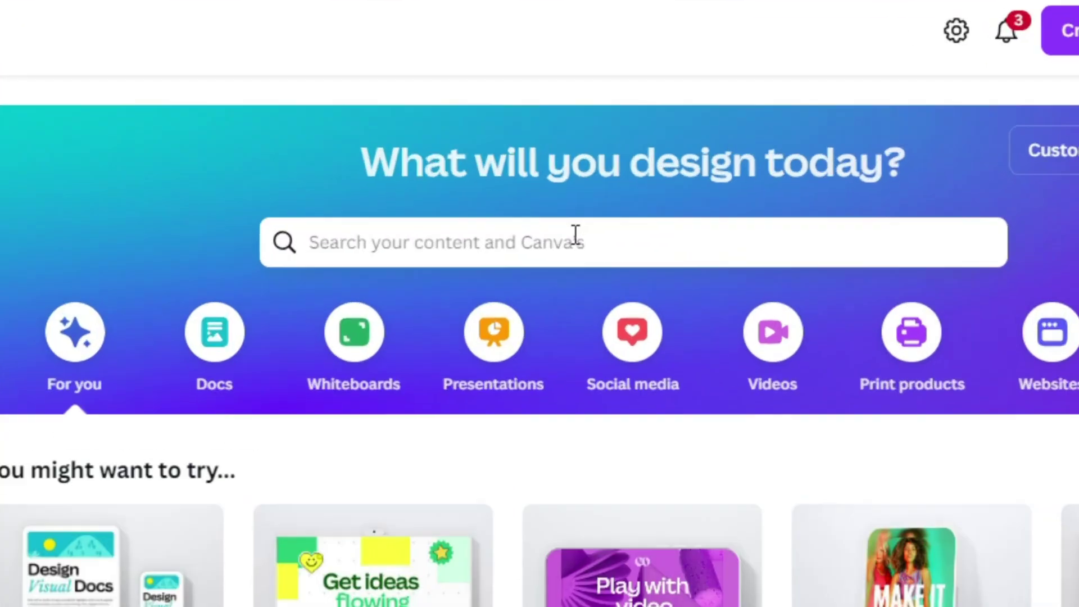
# Step: Switch to Canva, search for "youtube thumbnail" and open the "INTO THE NATURE" template for editing
pyautogui.click(575, 239)
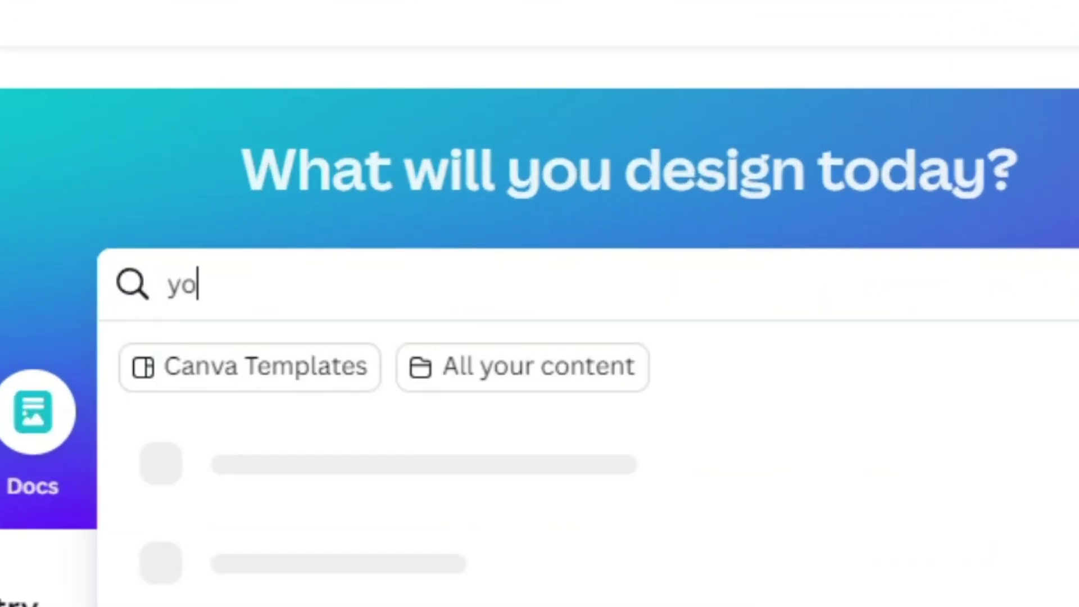
pyautogui.write('youtube thumbnail')
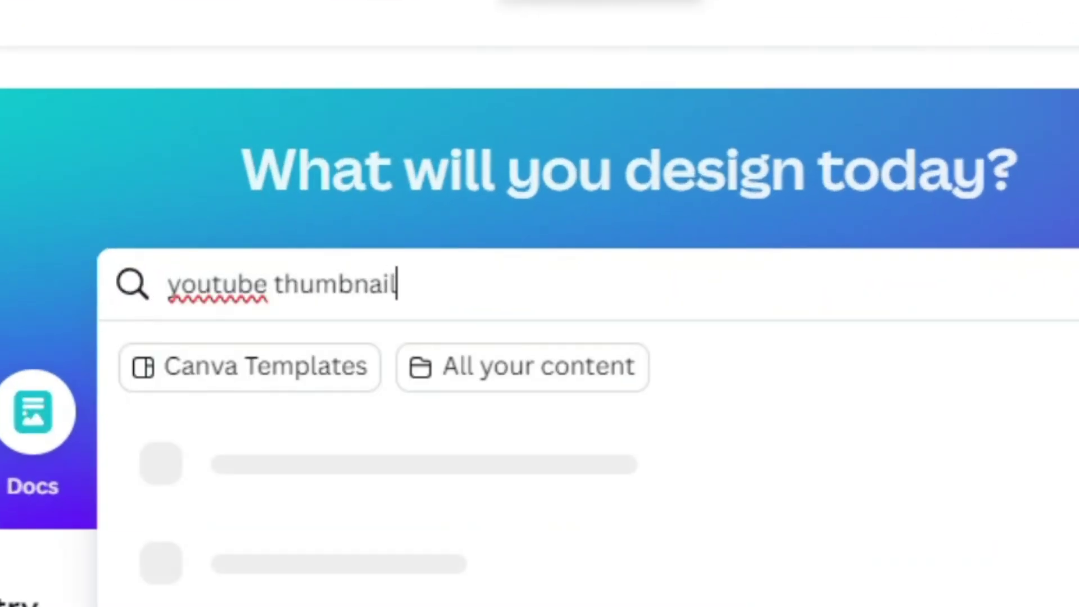
pyautogui.press('Return')
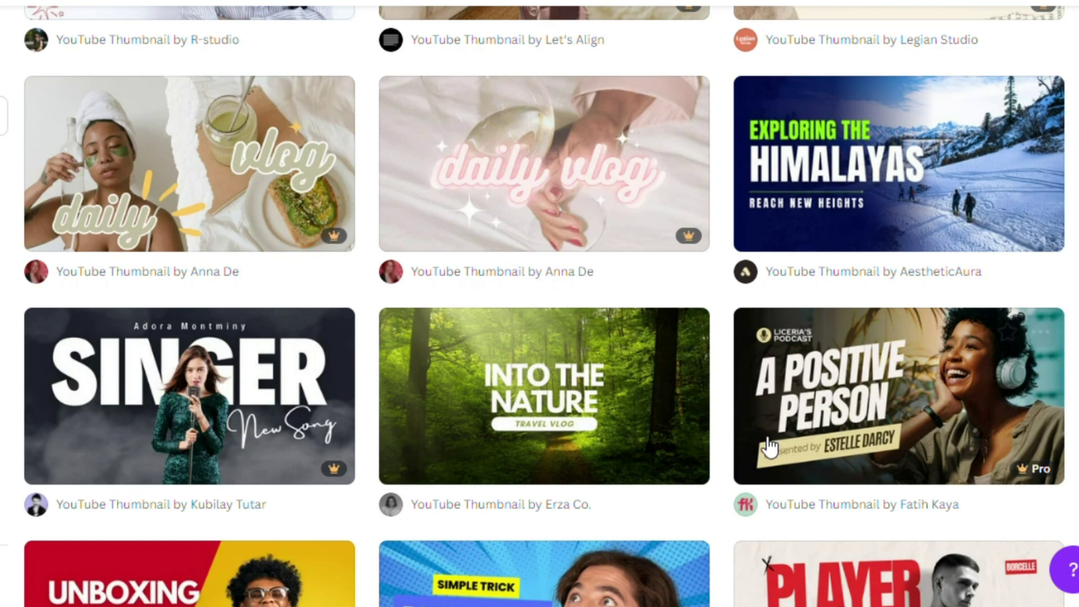
pyautogui.click(493, 339)
pyautogui.click(838, 261)
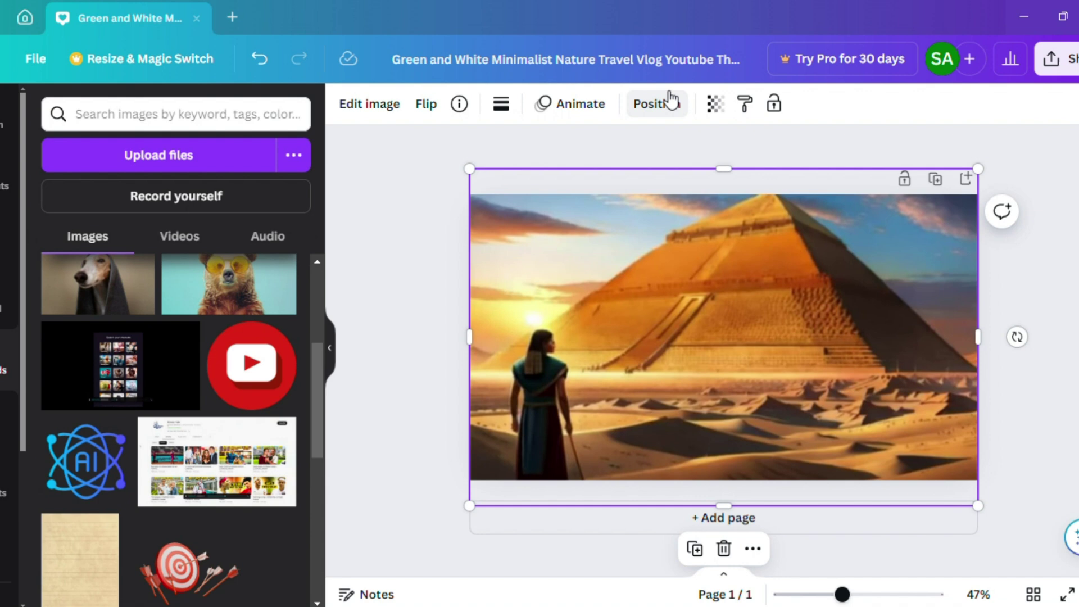
# Step: Send the pyramid image to the back of the thumbnail and remove the white label bar beneath the headline
pyautogui.click(666, 102)
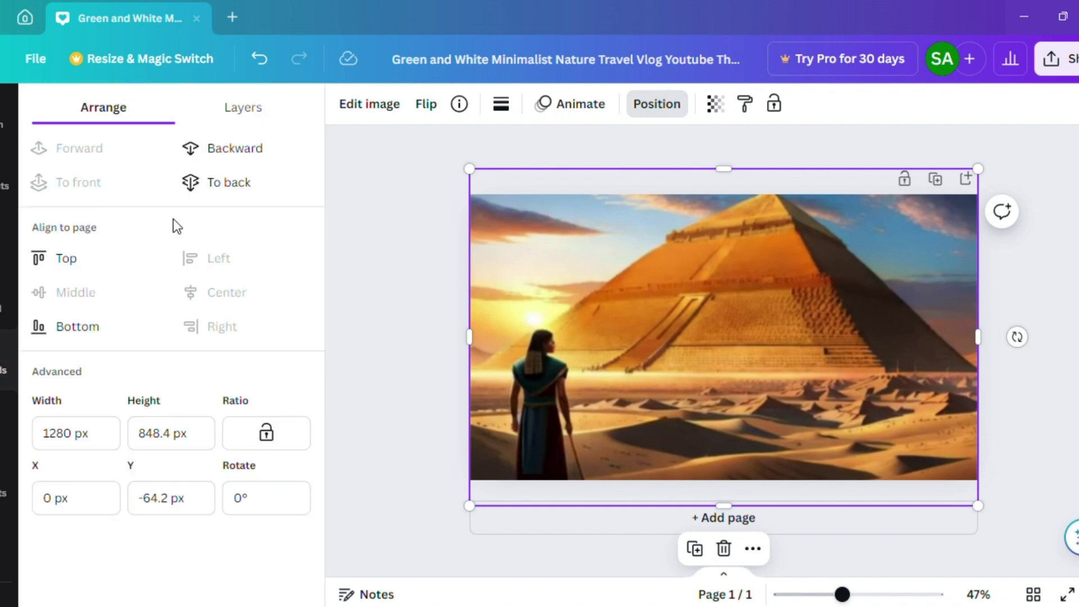
pyautogui.click(209, 186)
pyautogui.click(798, 386)
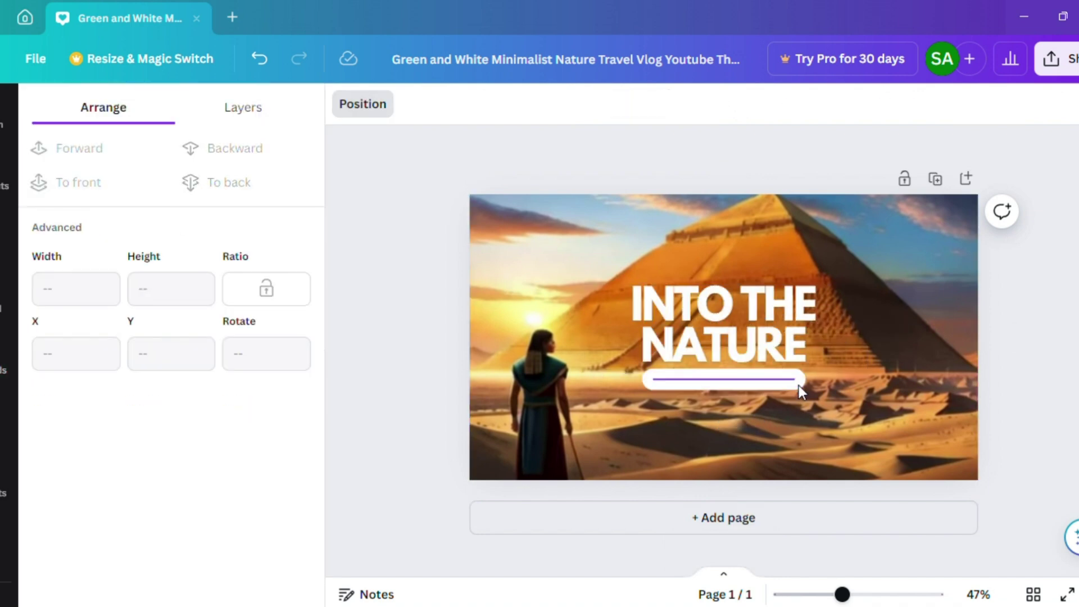
# Step: Replace the thumbnail headline "INTO THE NATURE" with "RISE OF AN EMPIRE"
pyautogui.click(767, 341)
pyautogui.tripleClick(767, 340)
pyautogui.write('RISE OF AN EMPIRE')
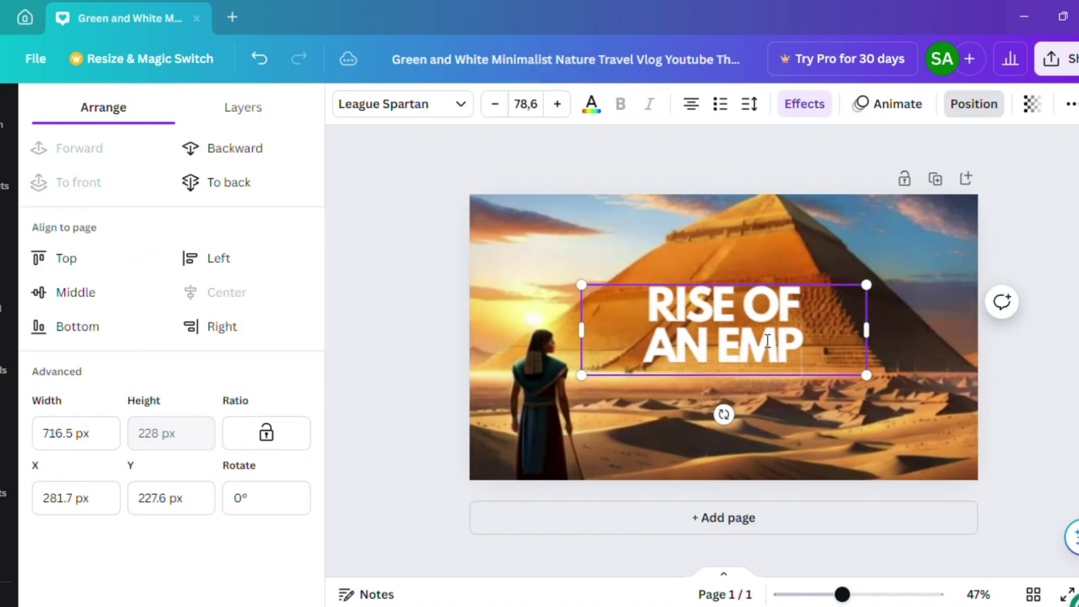
# Step: Apply the Lift effect to the whole "RISE OF AN EMPIRE" headline and adjust its text spacing
pyautogui.hotkey('ctrl', 'a')
pyautogui.click(805, 104)
pyautogui.click(256, 233)
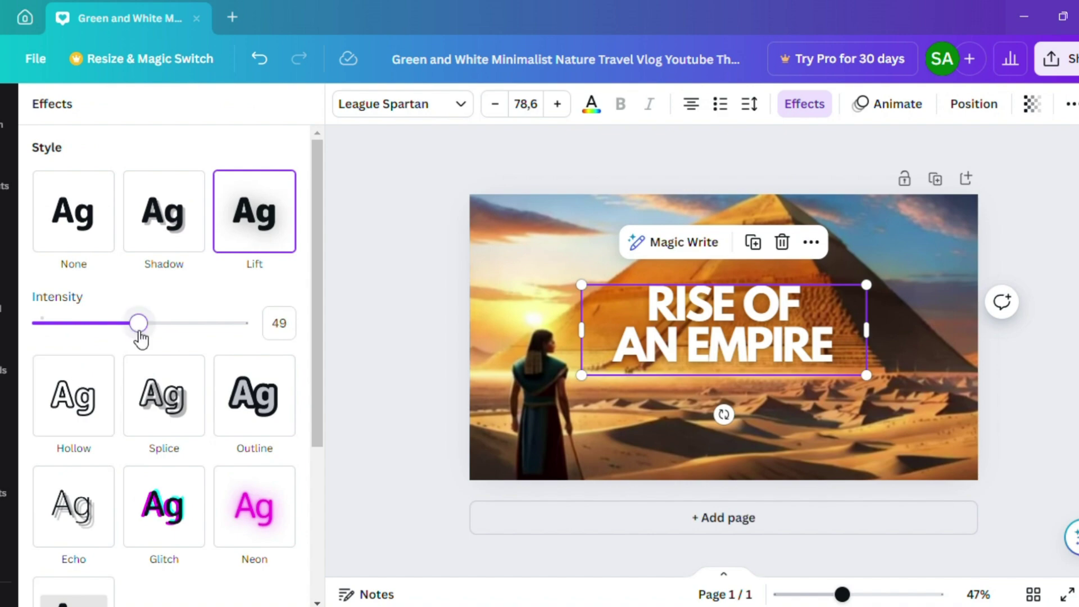
pyautogui.click(749, 104)
pyautogui.moveTo(826, 233); pyautogui.dragTo(813, 244)
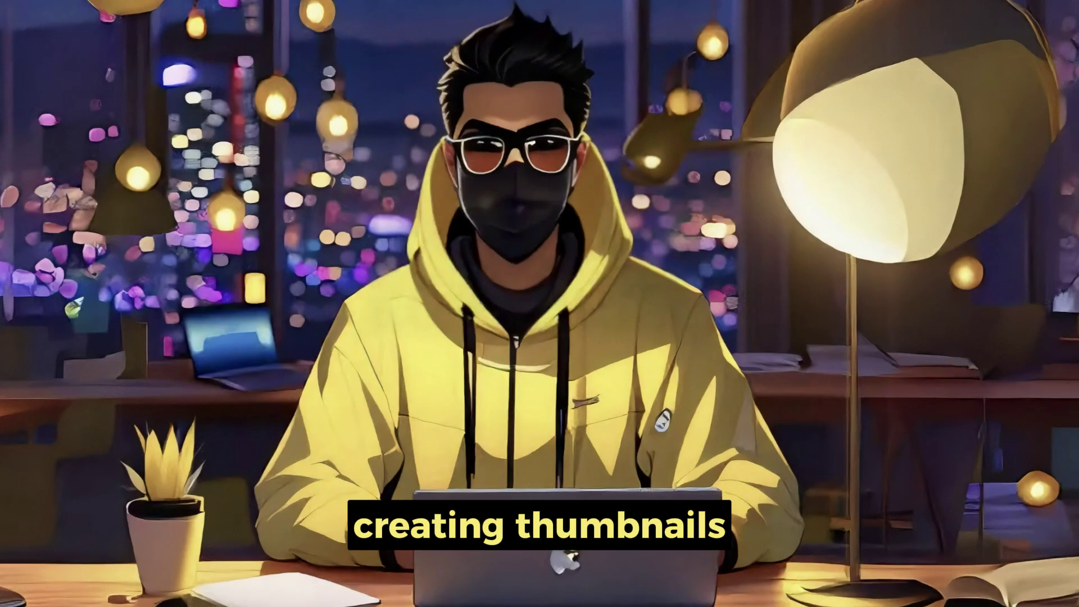